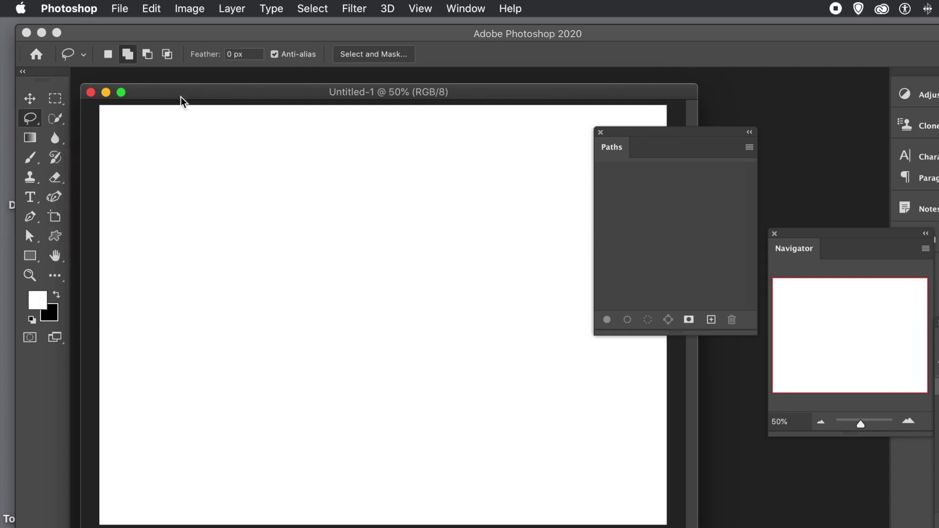
Lasso a freehand zigzag scribble diagonally across the canvas and convert the selection to a work path with 2.0 pixels tolerance
{"action": "mouse_move", "coordinate": [287, 158]}
{"action": "left_mouse_down"}
{"action": "mouse_move", "coordinate": [378, 196]}
{"action": "mouse_move", "coordinate": [389, 220]}
{"action": "mouse_move", "coordinate": [358, 239]}
{"action": "mouse_move", "coordinate": [447, 289]}
{"action": "mouse_move", "coordinate": [503, 336]}
{"action": "mouse_move", "coordinate": [420, 324]}
{"action": "mouse_move", "coordinate": [429, 336]}
{"action": "mouse_move", "coordinate": [532, 400]}
{"action": "mouse_move", "coordinate": [590, 457]}
{"action": "mouse_move", "coordinate": [544, 441]}
{"action": "mouse_move", "coordinate": [351, 327]}
{"action": "mouse_move", "coordinate": [342, 302]}
{"action": "mouse_move", "coordinate": [378, 303]}
{"action": "mouse_move", "coordinate": [371, 289]}
{"action": "mouse_move", "coordinate": [300, 256]}
{"action": "mouse_move", "coordinate": [274, 228]}
{"action": "mouse_move", "coordinate": [307, 206]}
{"action": "mouse_move", "coordinate": [258, 196]}
{"action": "mouse_move", "coordinate": [223, 165]}
{"action": "mouse_move", "coordinate": [291, 185]}
{"action": "mouse_move", "coordinate": [284, 173]}
{"action": "mouse_move", "coordinate": [240, 165]}
{"action": "mouse_move", "coordinate": [211, 146]}
{"action": "mouse_move", "coordinate": [268, 154]}
{"action": "mouse_move", "coordinate": [237, 142]}
{"action": "mouse_move", "coordinate": [242, 132]}
{"action": "mouse_move", "coordinate": [293, 152]}
{"action": "left_mouse_up"}
{"action": "left_click", "coordinate": [462, 9]}
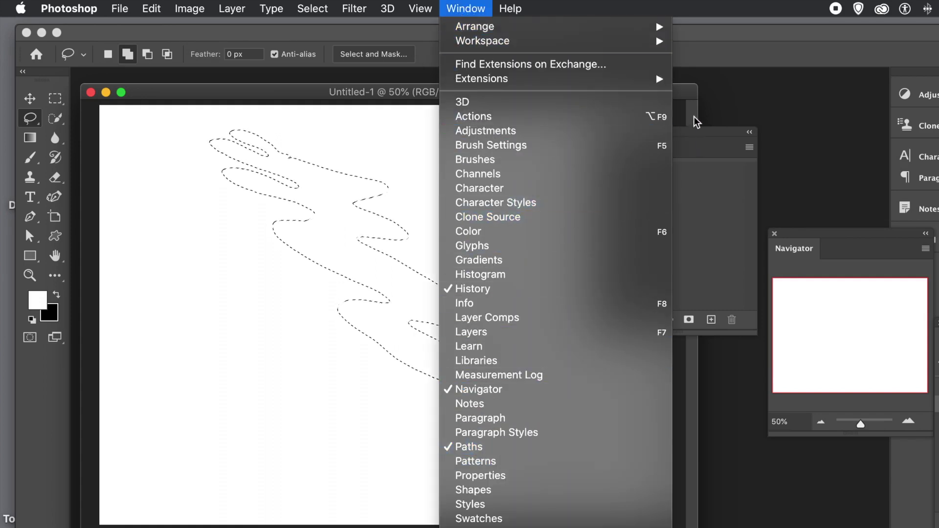
{"action": "left_click", "coordinate": [695, 133]}
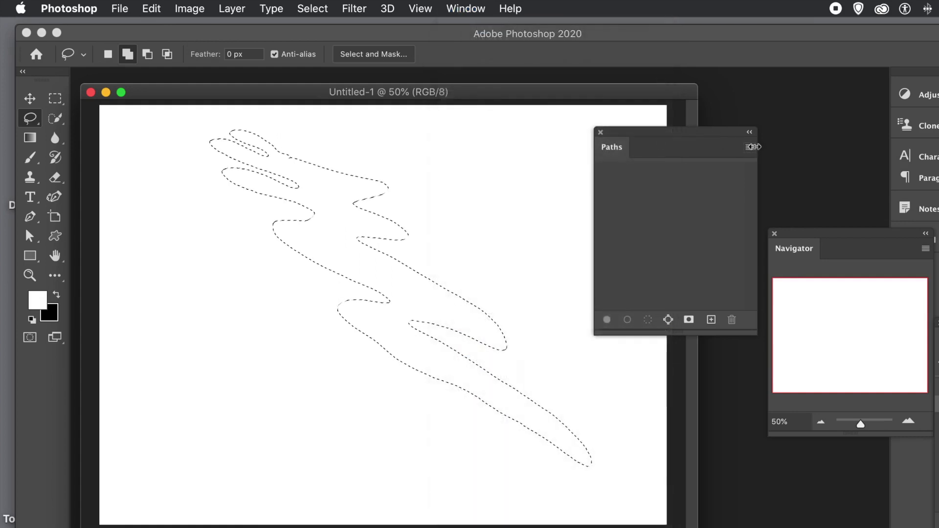
{"action": "left_click", "coordinate": [750, 148]}
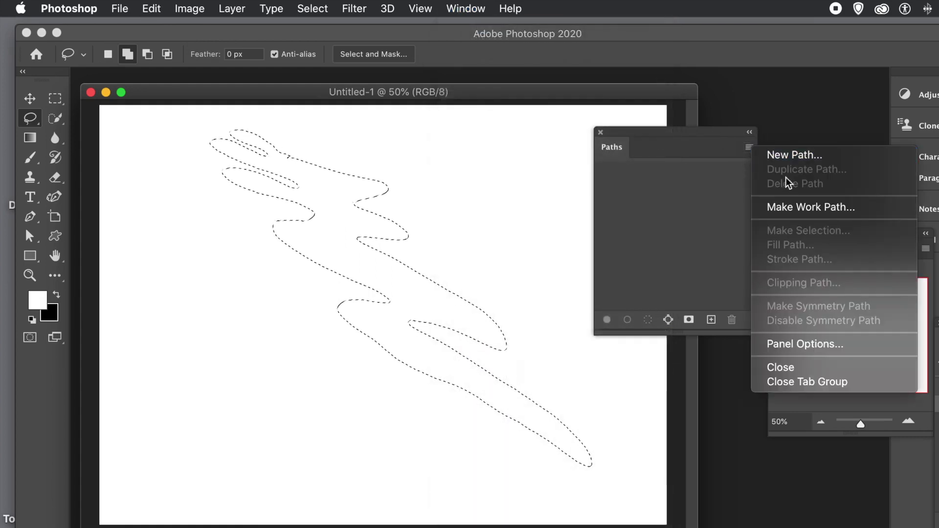
{"action": "left_click", "coordinate": [800, 211]}
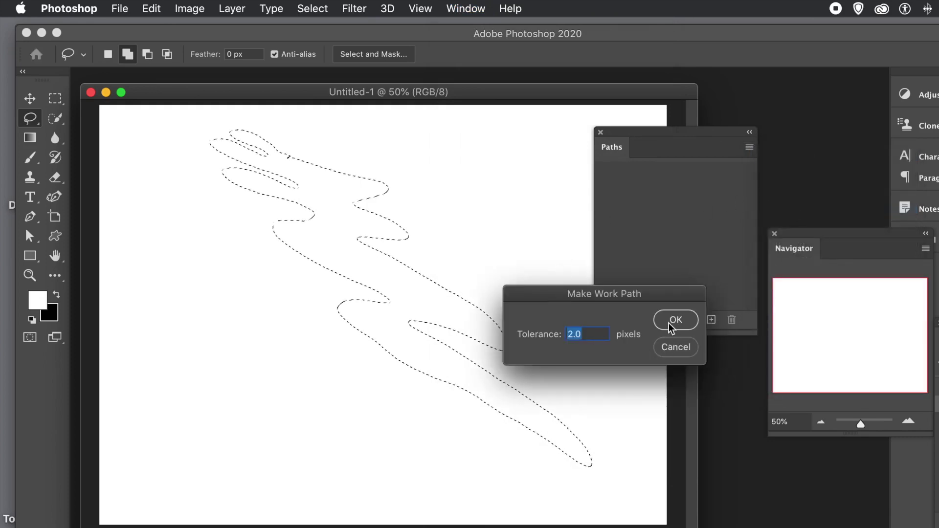
{"action": "left_click", "coordinate": [668, 323]}
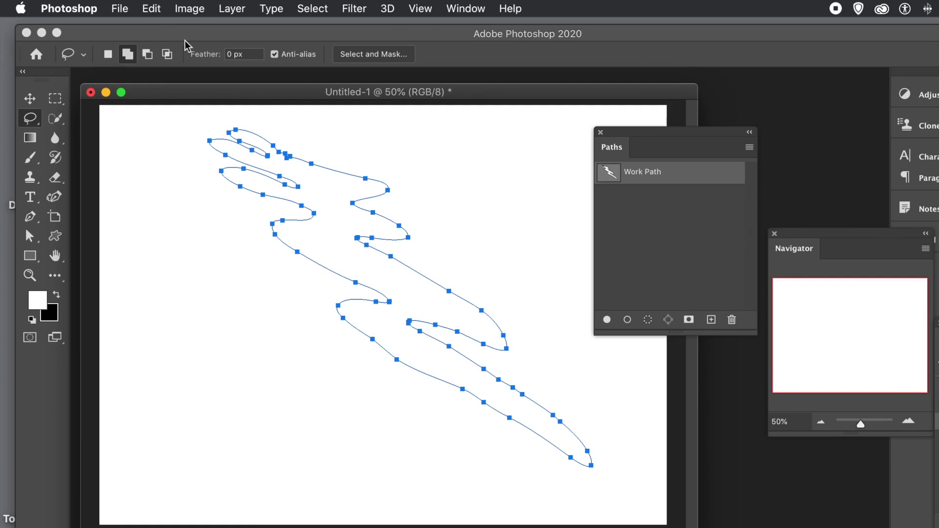
Define the scribble path as a custom shape under the suggested name, and delete the path from the canvas
{"action": "left_click", "coordinate": [150, 10]}
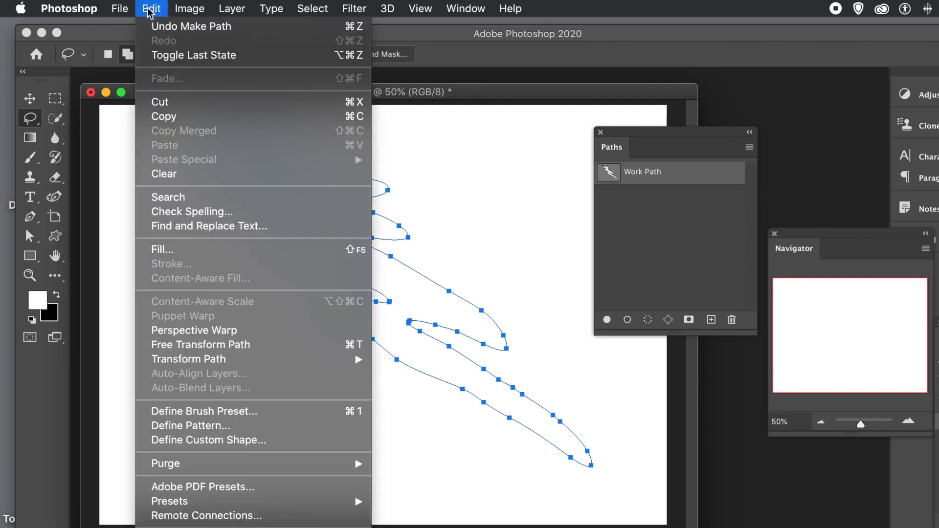
{"action": "left_click", "coordinate": [192, 442]}
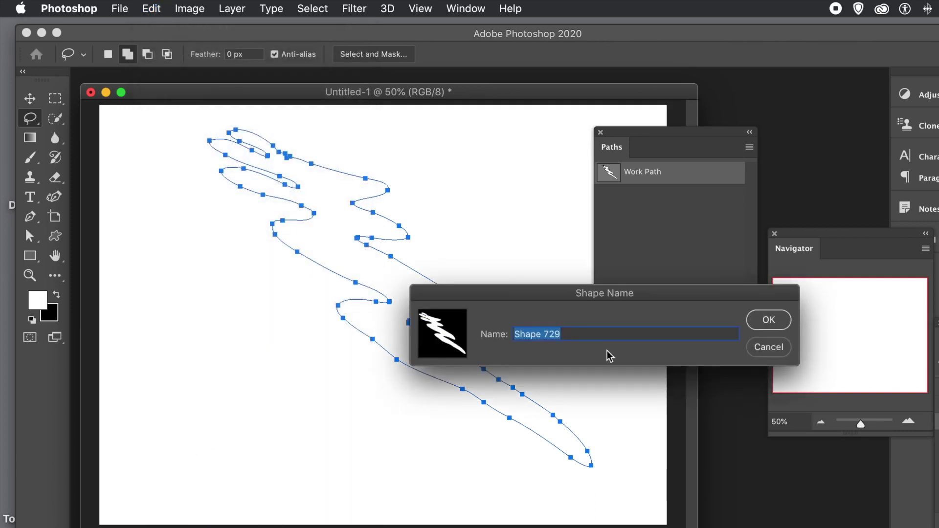
{"action": "left_click", "coordinate": [752, 325]}
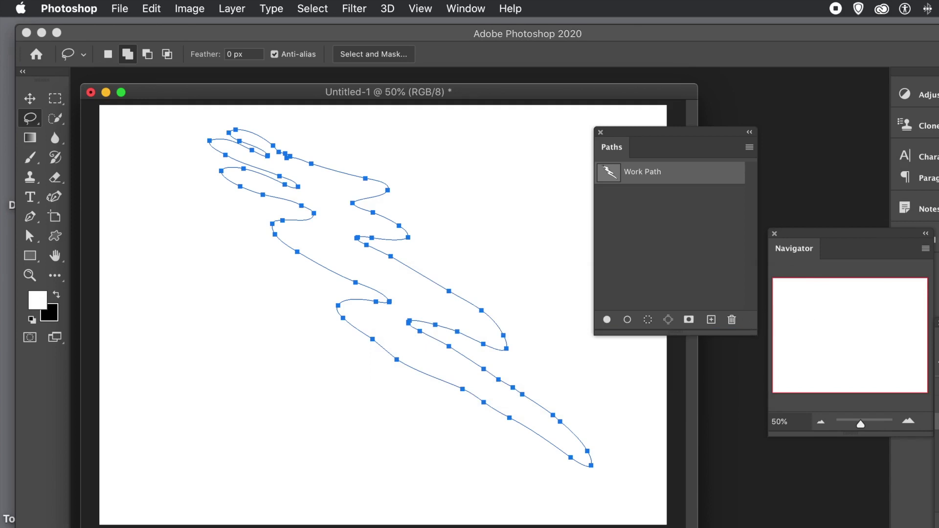
{"action": "key", "text": "BackSpace"}
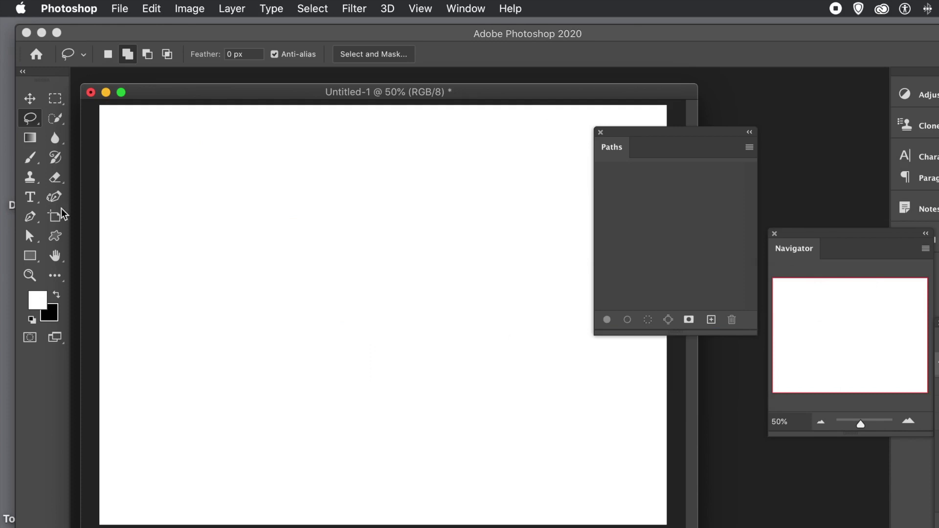
Choose the newly defined zigzag scribble for the Custom Shape tool and set the drawing mode to Shape
{"action": "left_click", "coordinate": [55, 238]}
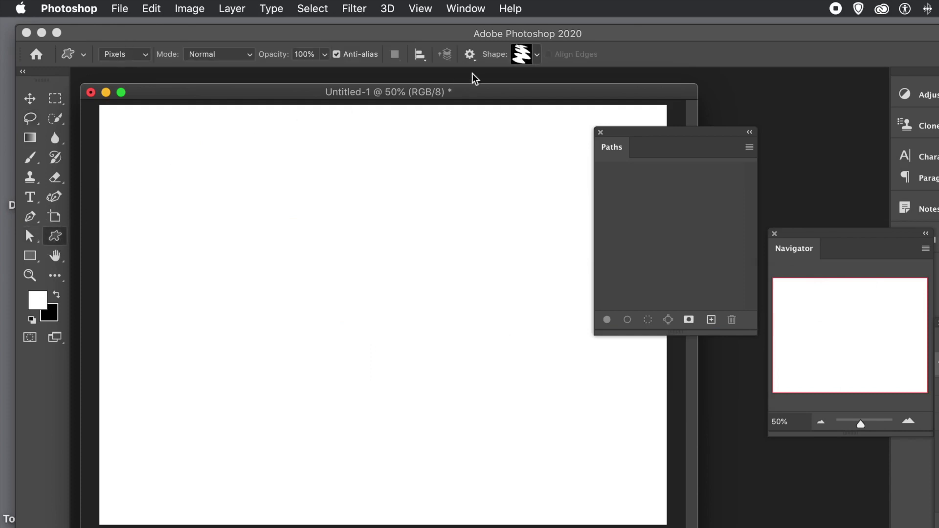
{"action": "left_click", "coordinate": [540, 58]}
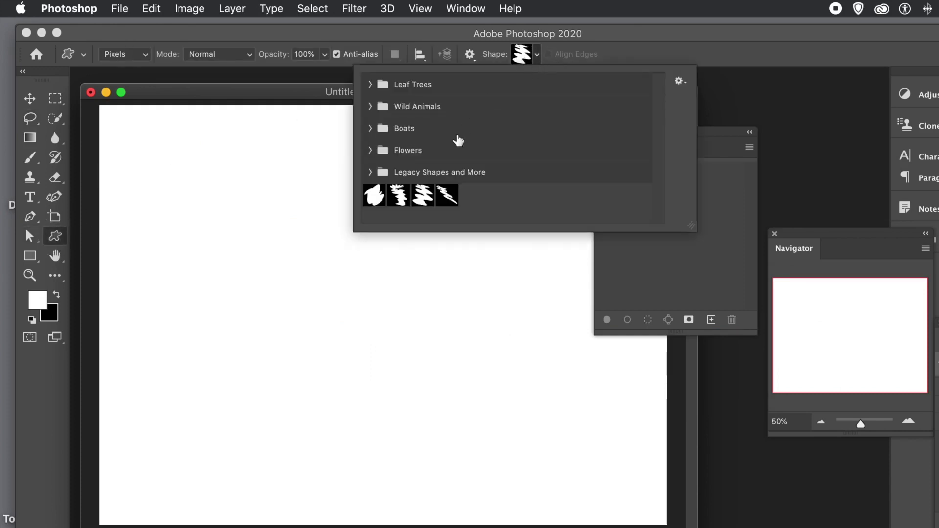
{"action": "left_click", "coordinate": [447, 197]}
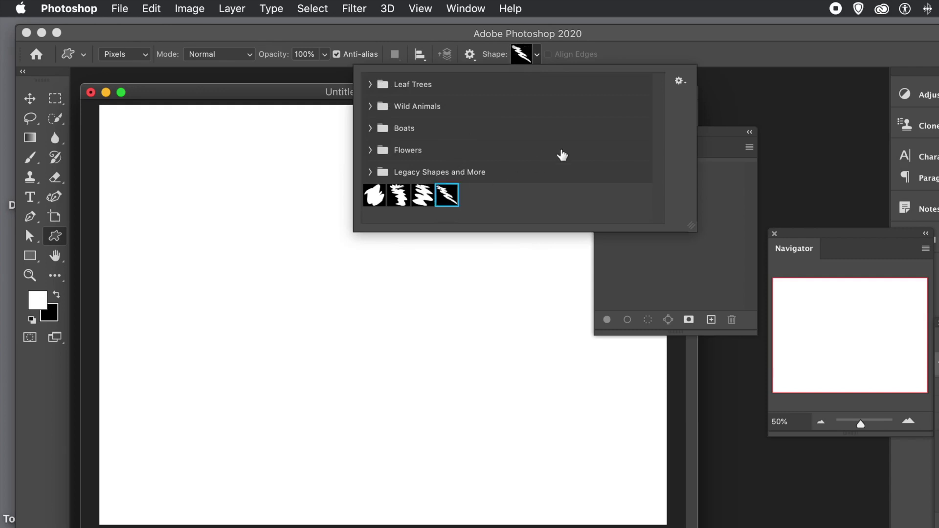
{"action": "left_click", "coordinate": [624, 31]}
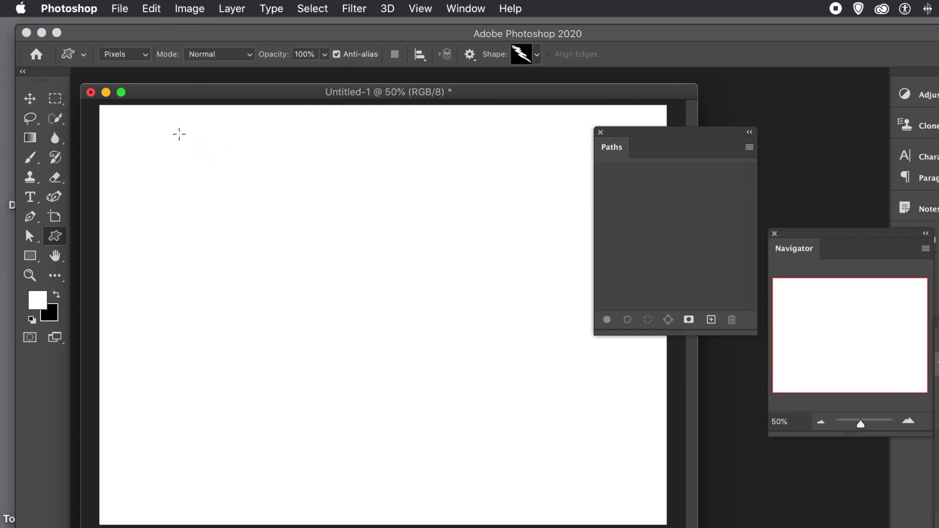
{"action": "left_click", "coordinate": [128, 58]}
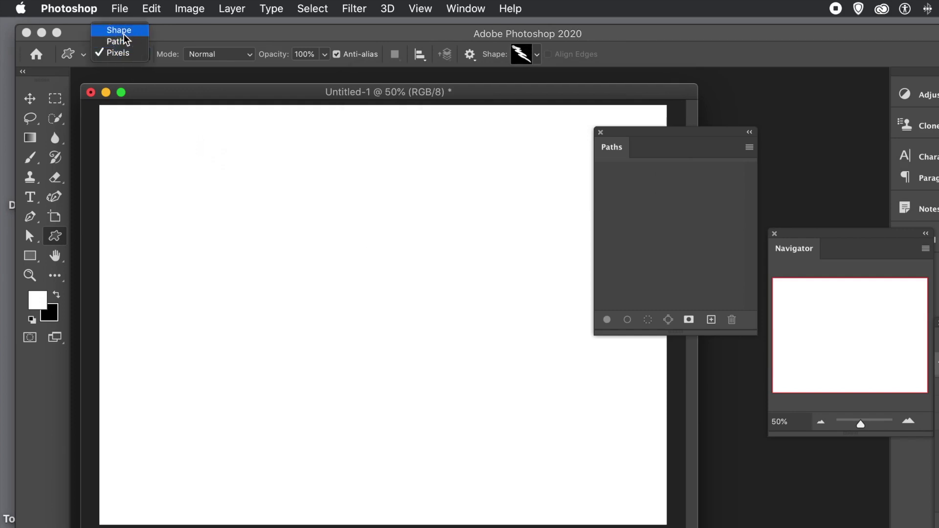
{"action": "left_click", "coordinate": [127, 31]}
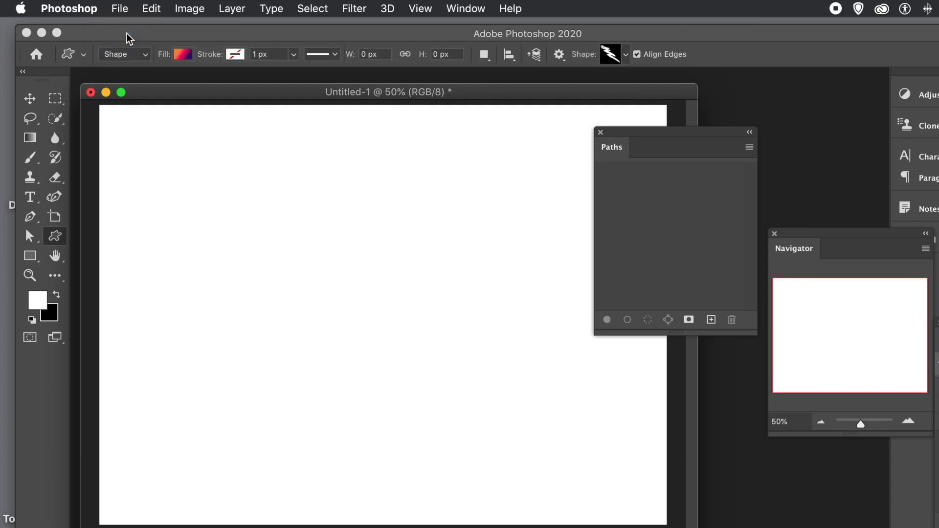
Set the shape fill to the cyan-to-magenta gradient from the Purples presets
{"action": "left_click", "coordinate": [192, 55]}
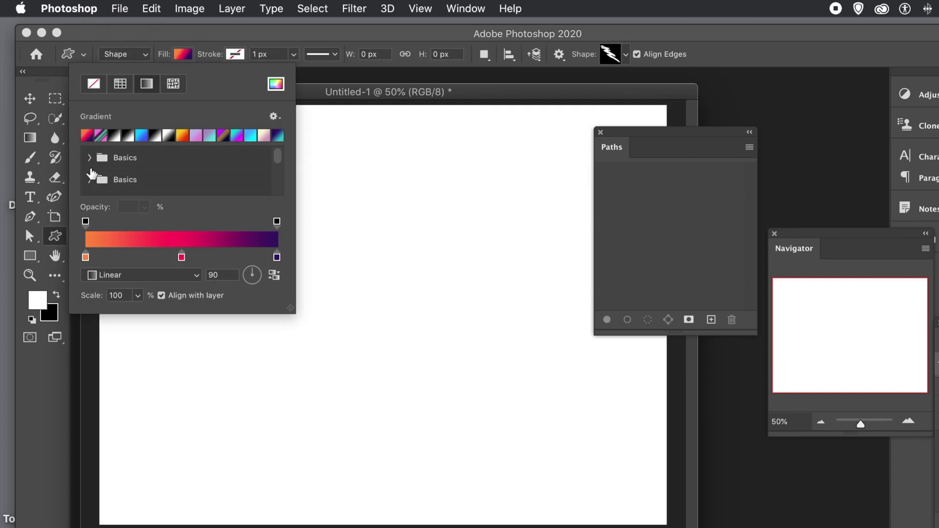
{"action": "left_click_drag", "start_coordinate": [274, 157], "coordinate": [275, 166]}
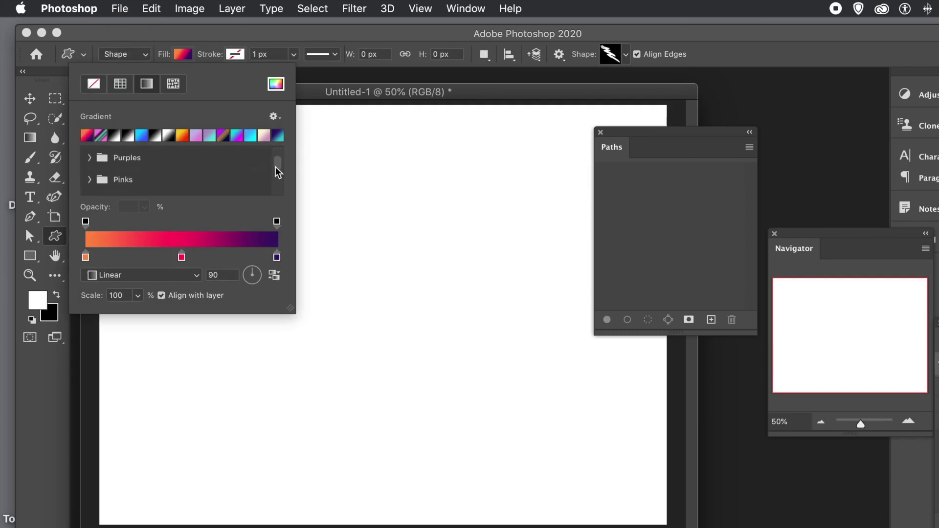
{"action": "left_click", "coordinate": [89, 159]}
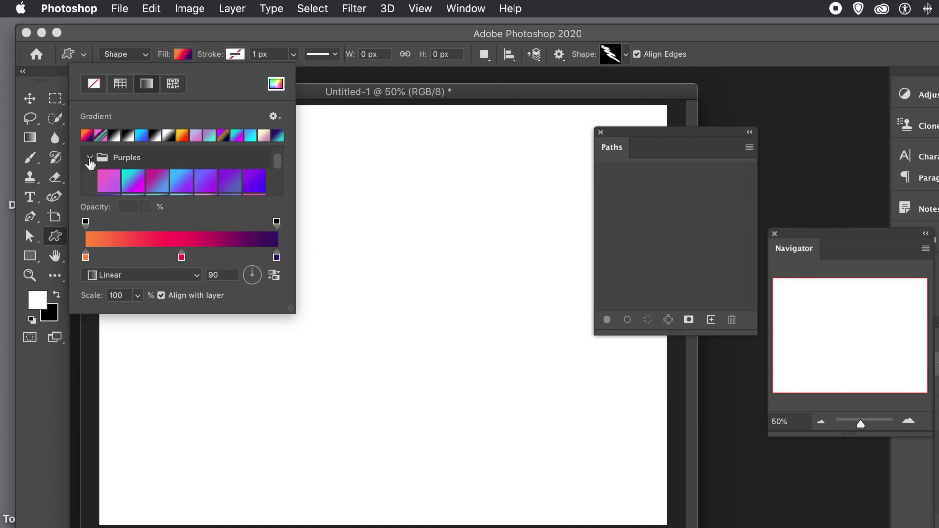
{"action": "left_click", "coordinate": [131, 191]}
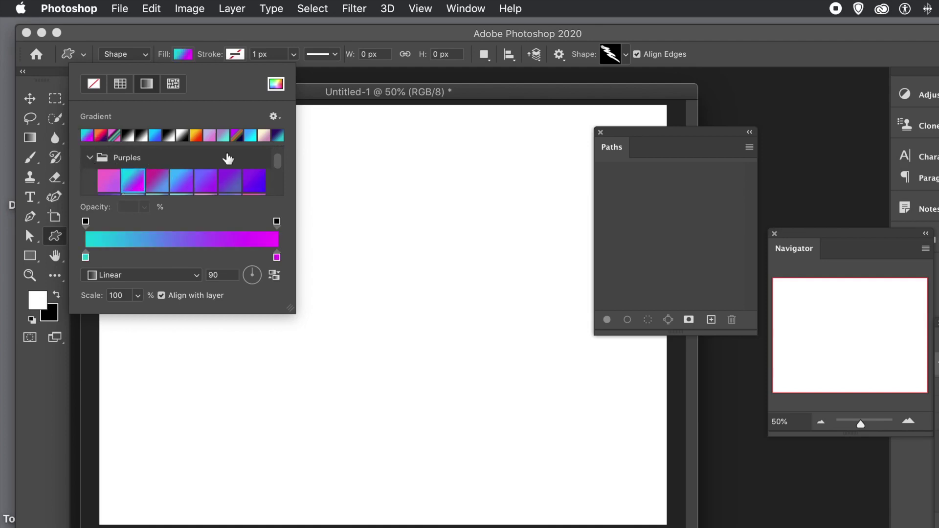
{"action": "left_click", "coordinate": [362, 88]}
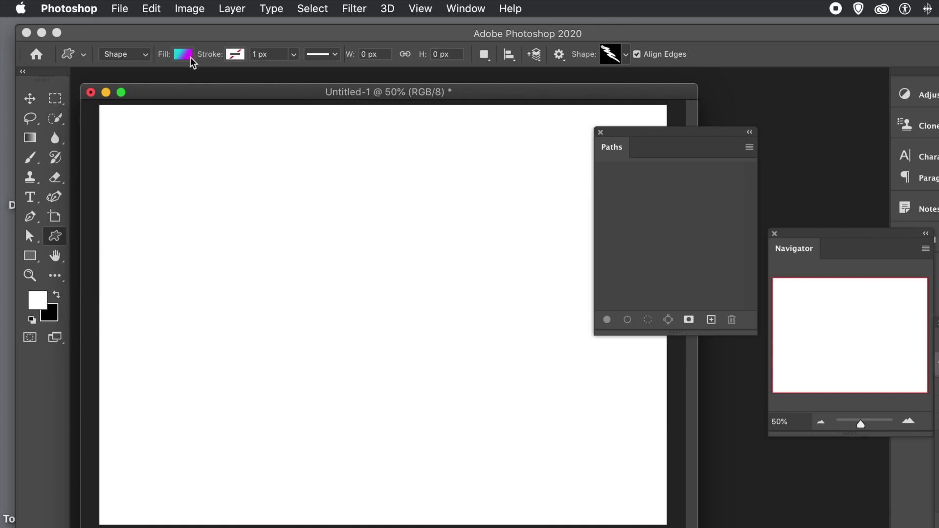
Draw the gradient-filled scribble shape diagonally across the canvas, about 1461 px wide and 1652 px high
{"action": "left_click", "coordinate": [177, 55]}
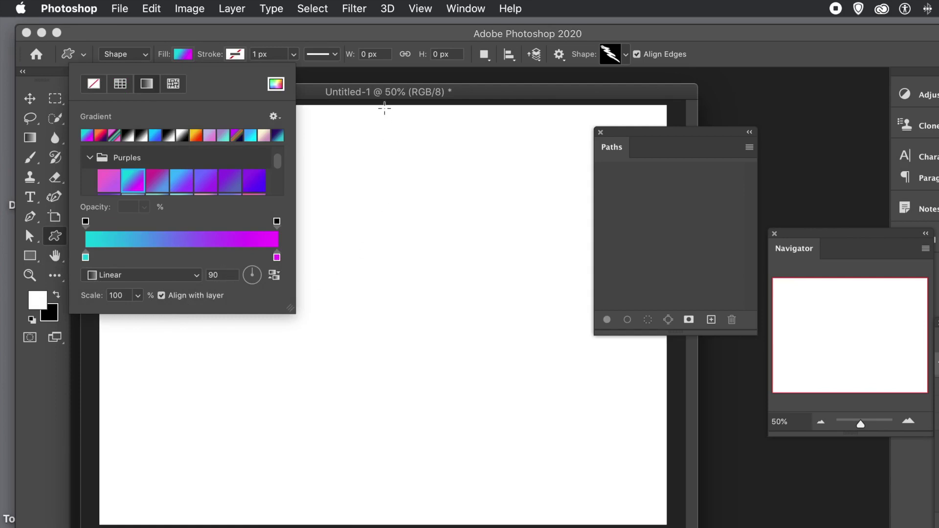
{"action": "left_click", "coordinate": [377, 92]}
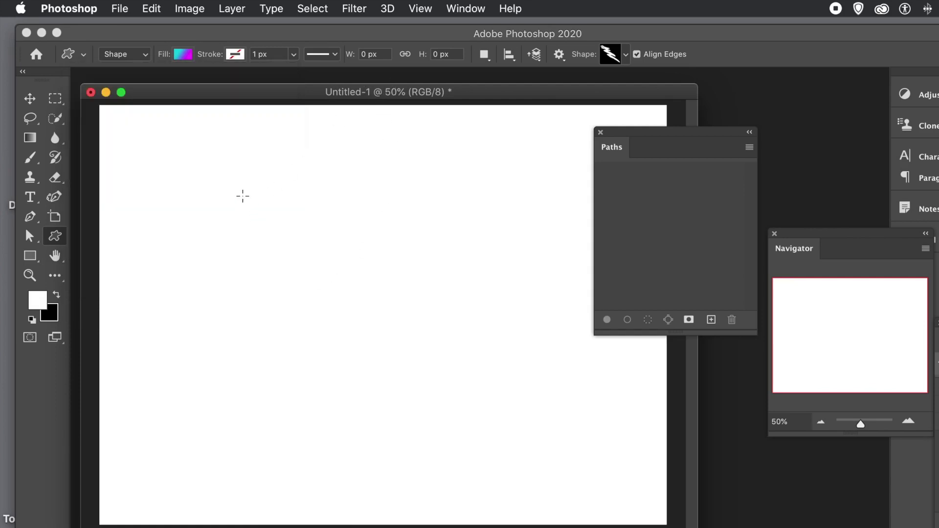
{"action": "left_click_drag", "start_coordinate": [196, 166], "coordinate": [473, 477]}
{"action": "left_click_drag", "start_coordinate": [436, 424], "coordinate": [436, 424]}
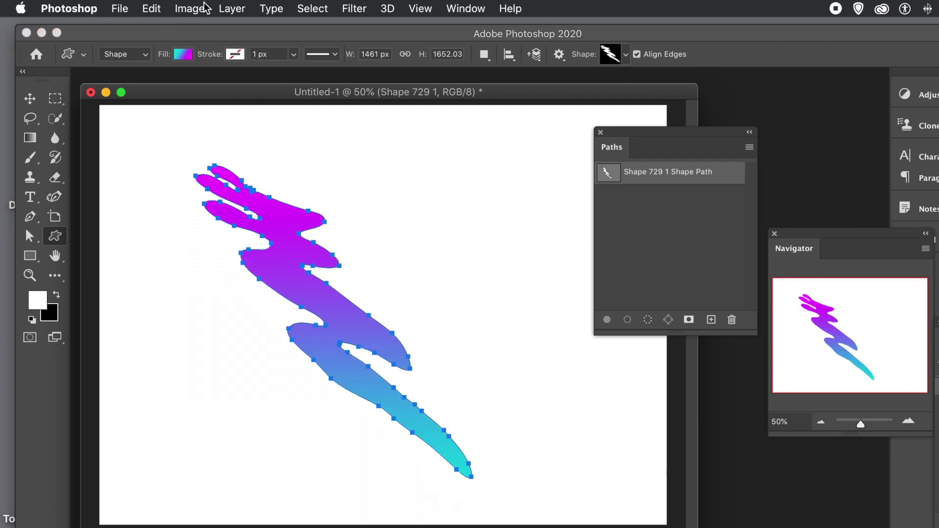
Add a Bevel & Emboss layer style to the scribble shape with a depth of 126%
{"action": "left_click", "coordinate": [230, 9]}
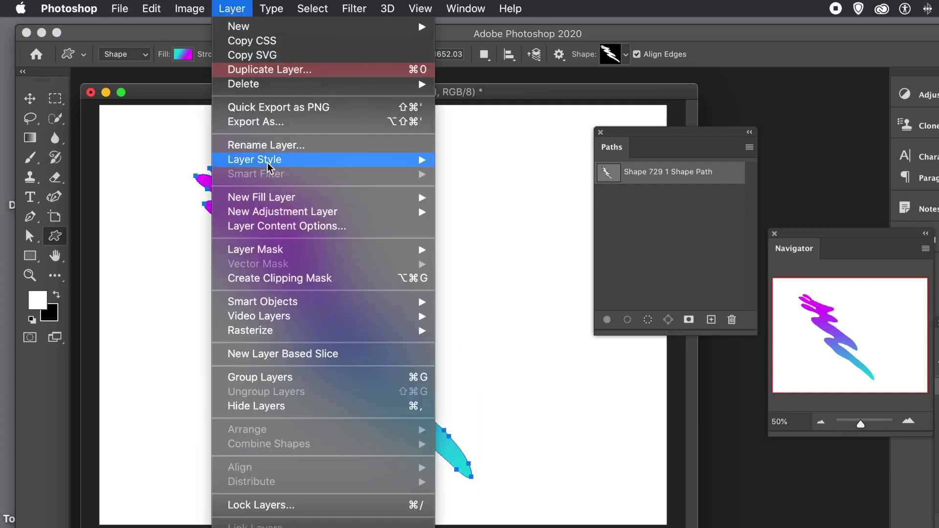
{"action": "mouse_move", "coordinate": [300, 167]}
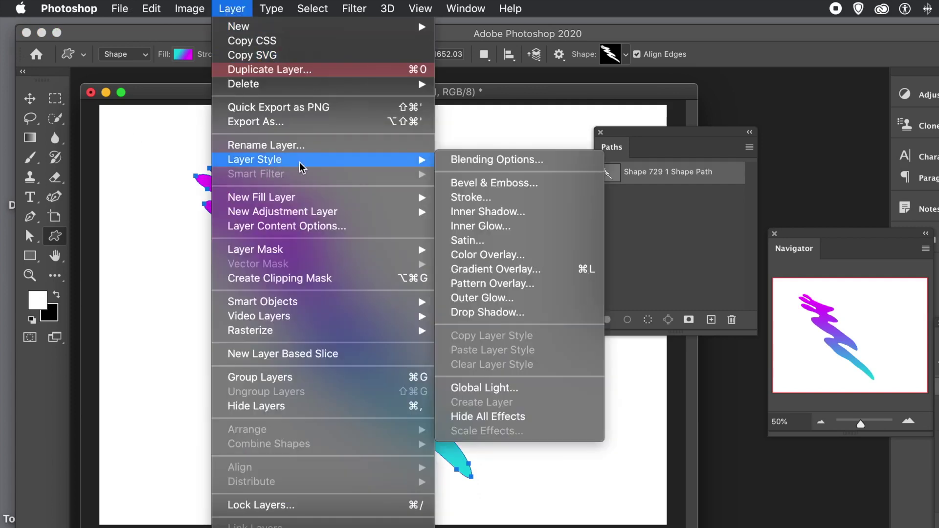
{"action": "left_click", "coordinate": [479, 187]}
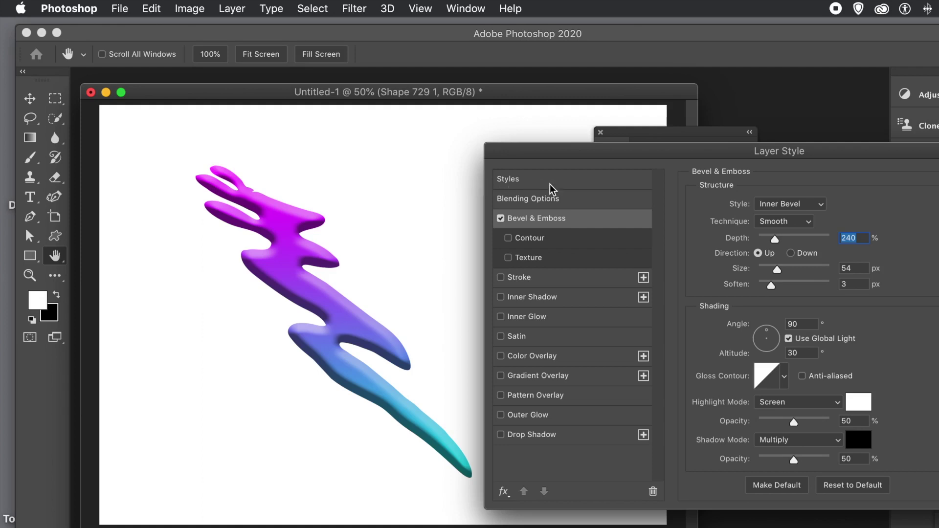
{"action": "left_click_drag", "start_coordinate": [782, 240], "coordinate": [767, 239]}
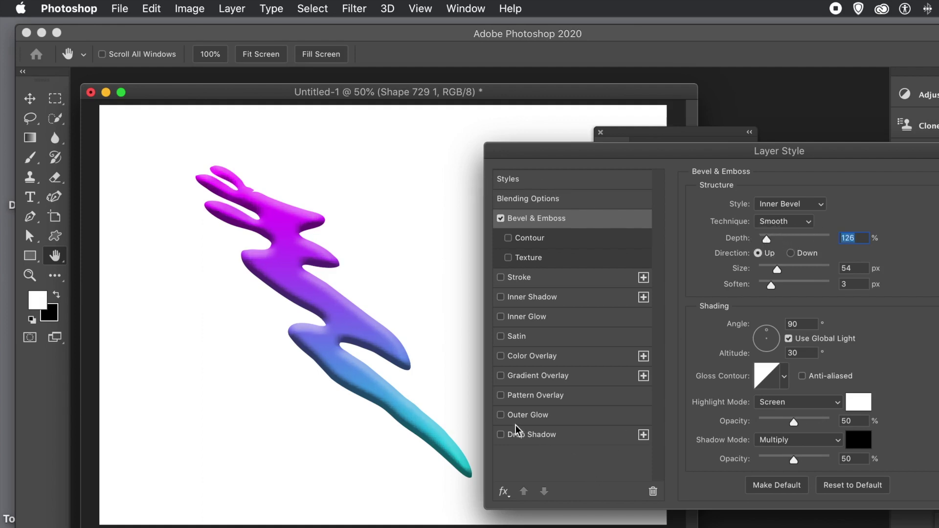
Add a drop shadow to the shape, repositioned to a 130° angle and 68 px distance, and apply the layer style
{"action": "left_click", "coordinate": [503, 435]}
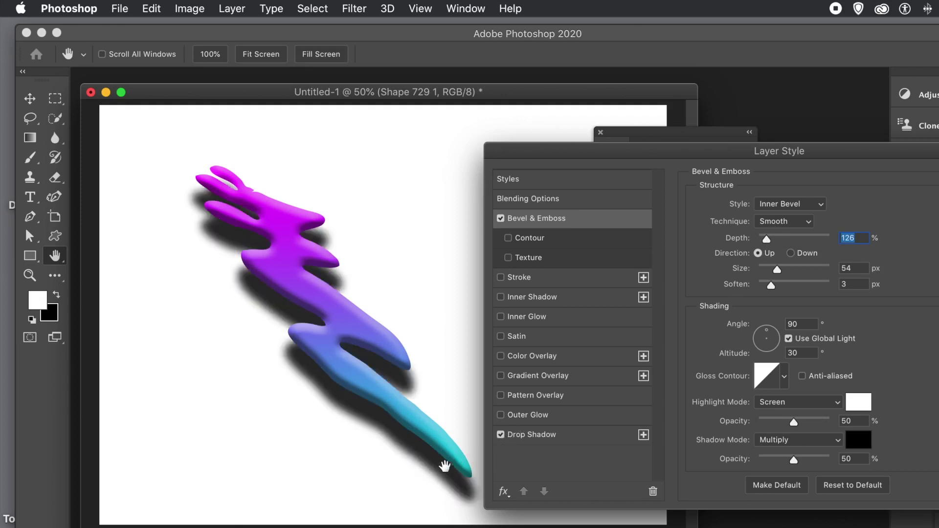
{"action": "left_click", "coordinate": [532, 439]}
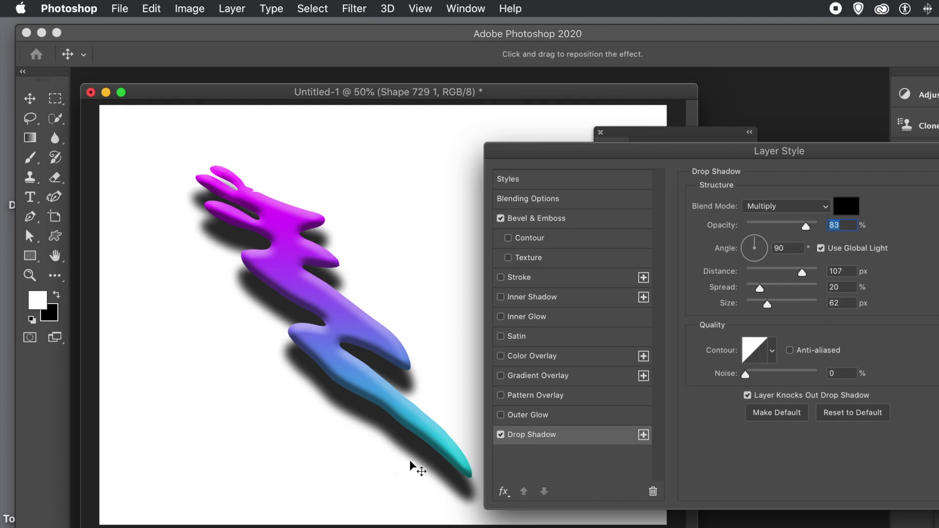
{"action": "left_click_drag", "start_coordinate": [434, 459], "coordinate": [439, 445]}
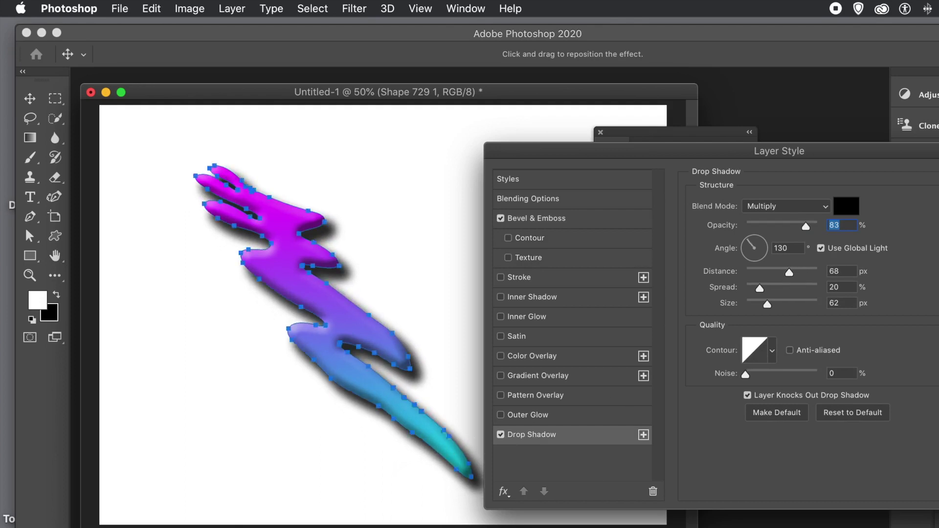
{"action": "key", "text": "Return"}
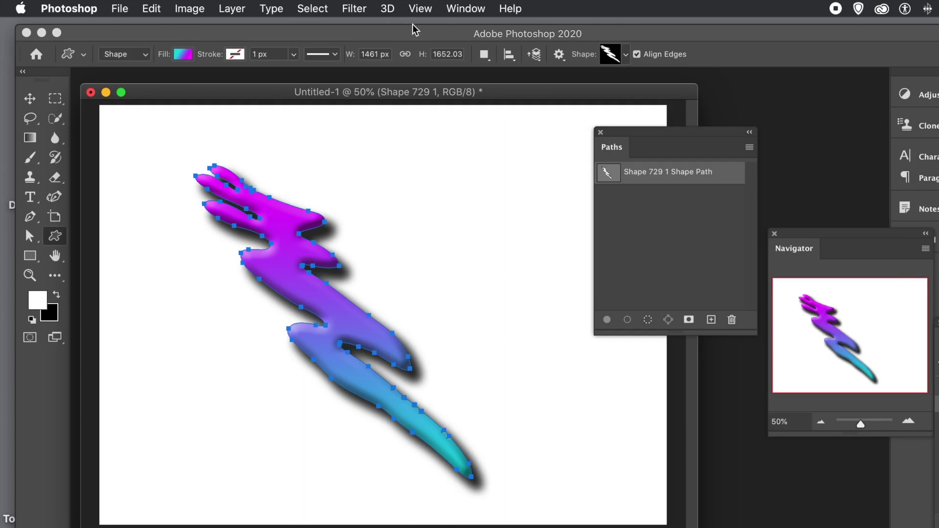
Delete the white Background layer so only the scribble shape layer remains
{"action": "left_click", "coordinate": [465, 8]}
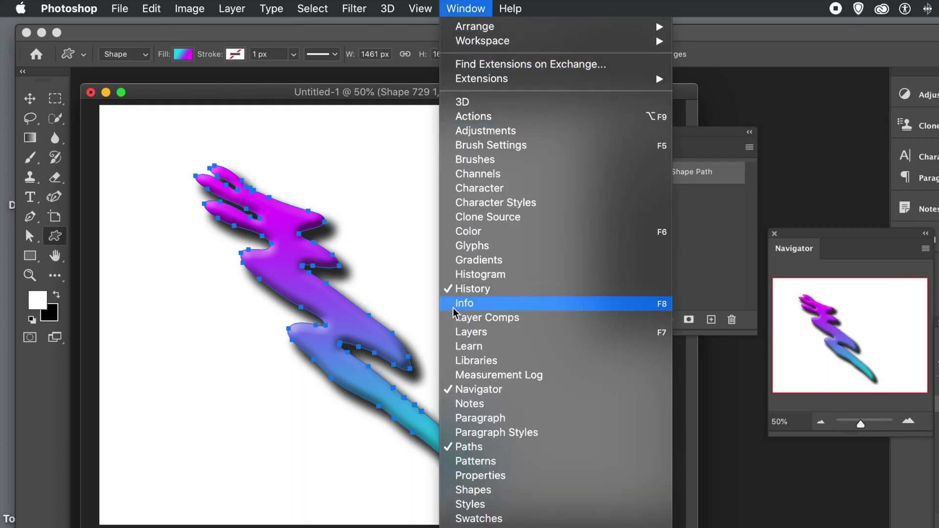
{"action": "left_click", "coordinate": [465, 333]}
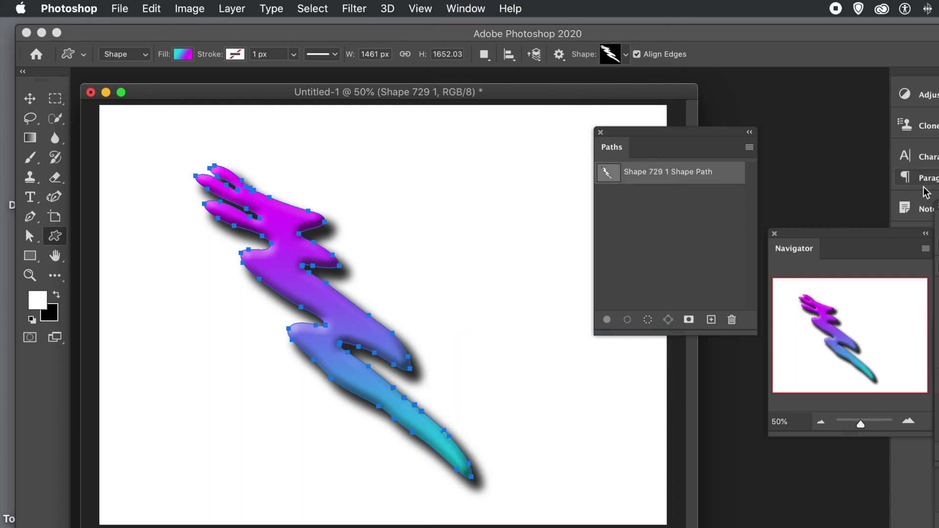
{"action": "left_click_drag", "start_coordinate": [932, 220], "coordinate": [441, 157]}
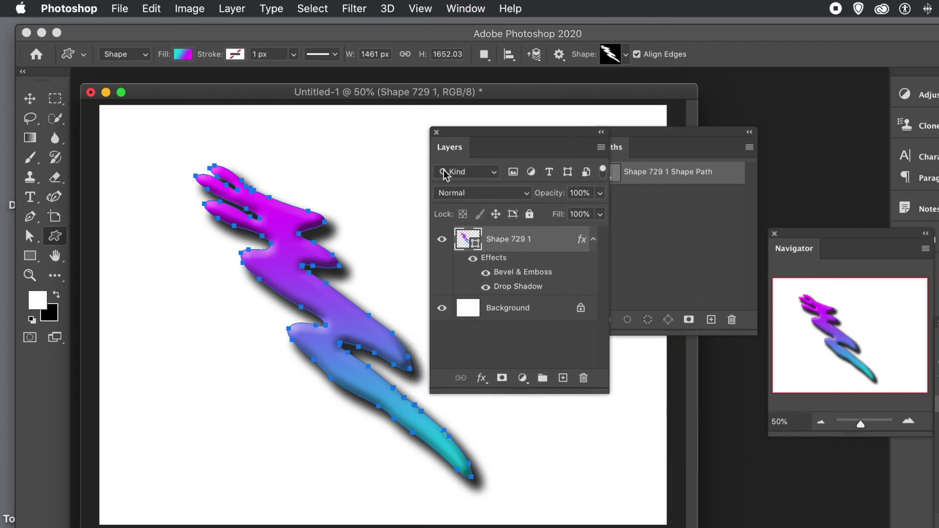
{"action": "left_click", "coordinate": [503, 315]}
{"action": "left_click", "coordinate": [588, 378]}
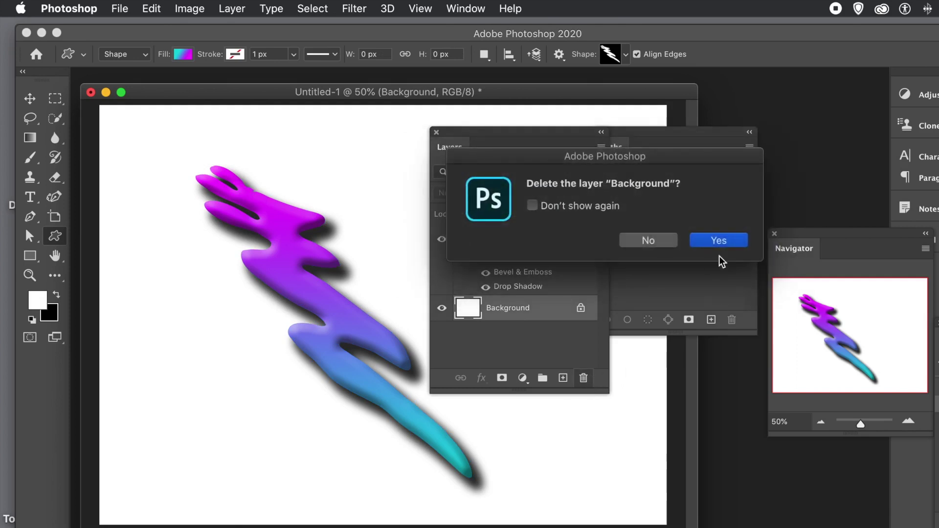
{"action": "left_click", "coordinate": [718, 241]}
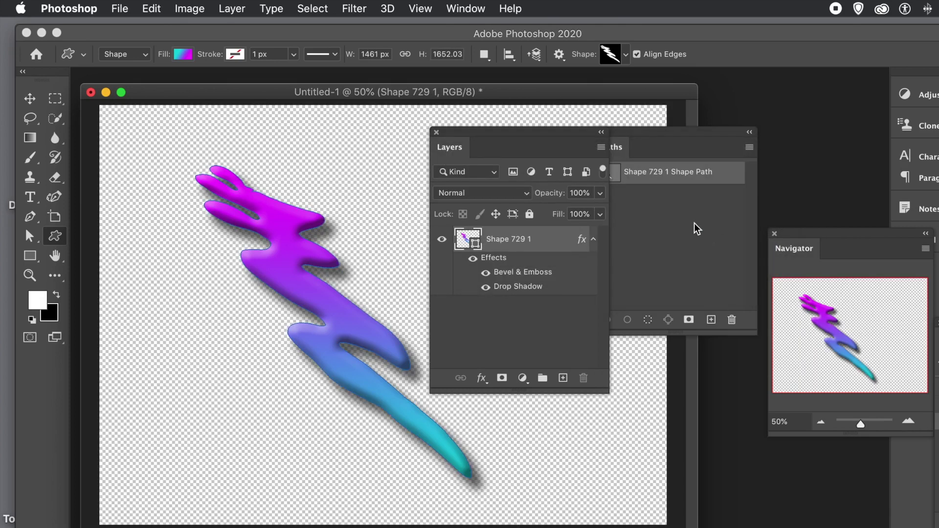
Select the area around the whole scribble with the Rectangular Marquee and define it as a pattern with the default name Pattern 4
{"action": "left_click_drag", "start_coordinate": [486, 133], "coordinate": [714, 105]}
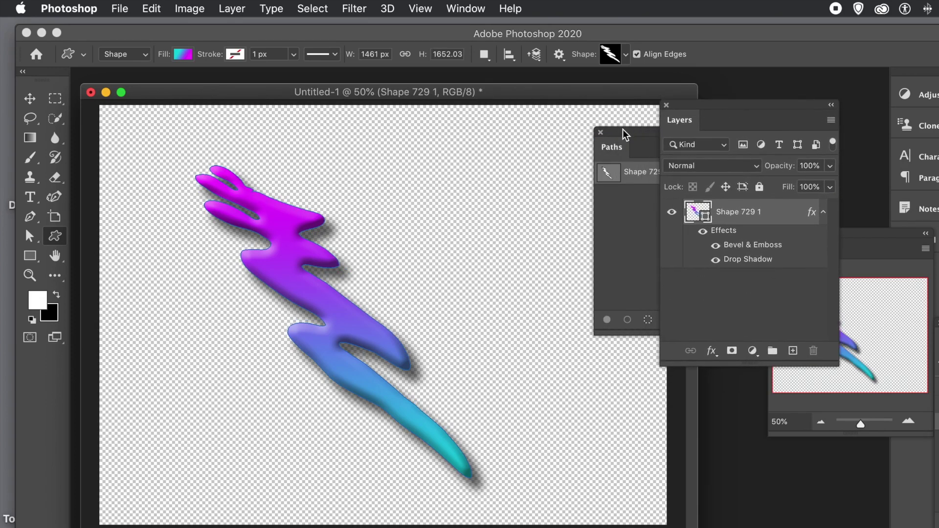
{"action": "left_click_drag", "start_coordinate": [624, 129], "coordinate": [678, 131]}
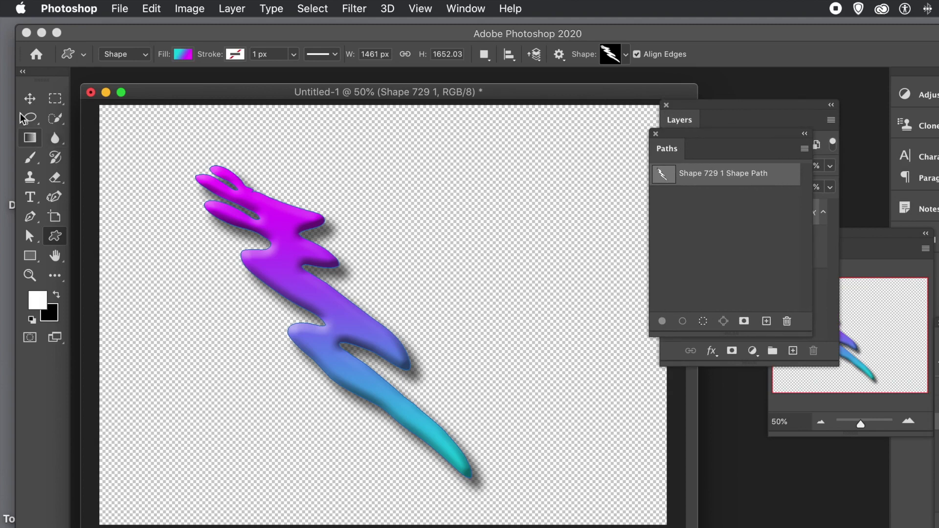
{"action": "left_click", "coordinate": [54, 99]}
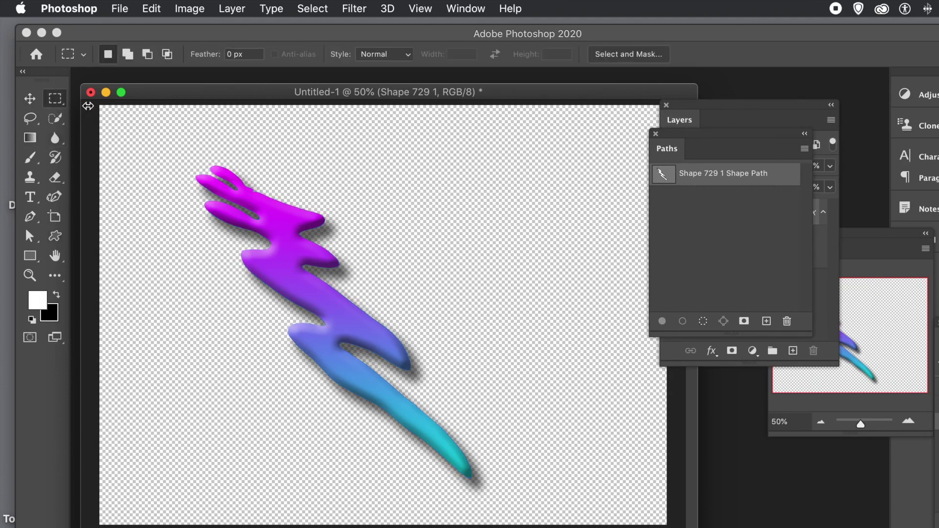
{"action": "left_click_drag", "start_coordinate": [172, 152], "coordinate": [503, 504]}
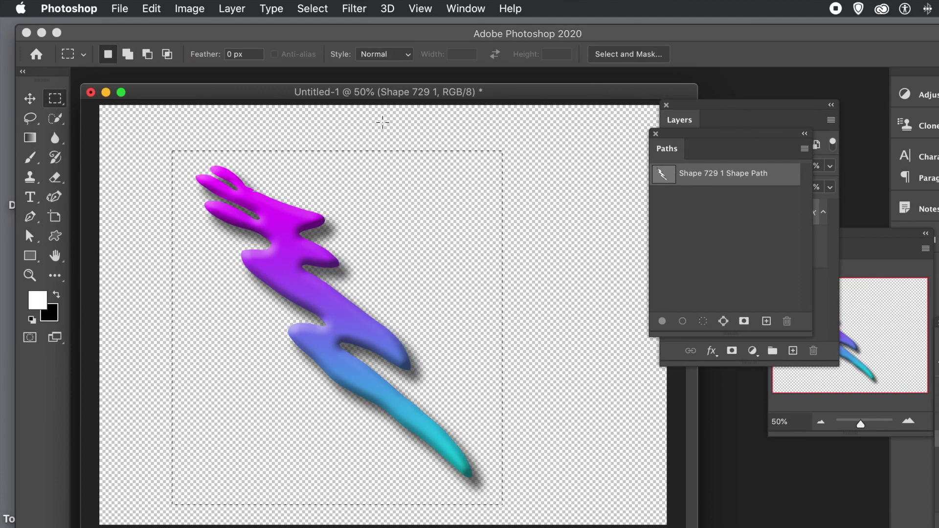
{"action": "left_click", "coordinate": [152, 10]}
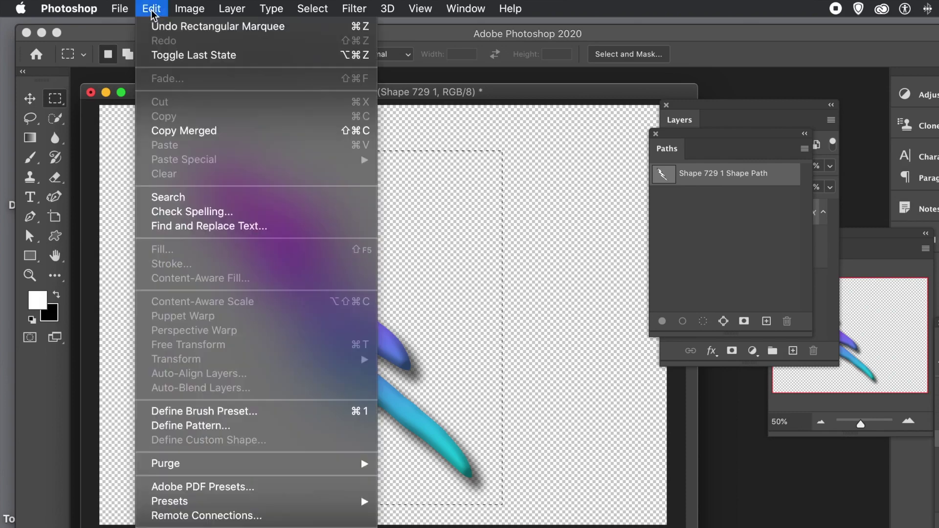
{"action": "left_click", "coordinate": [195, 425]}
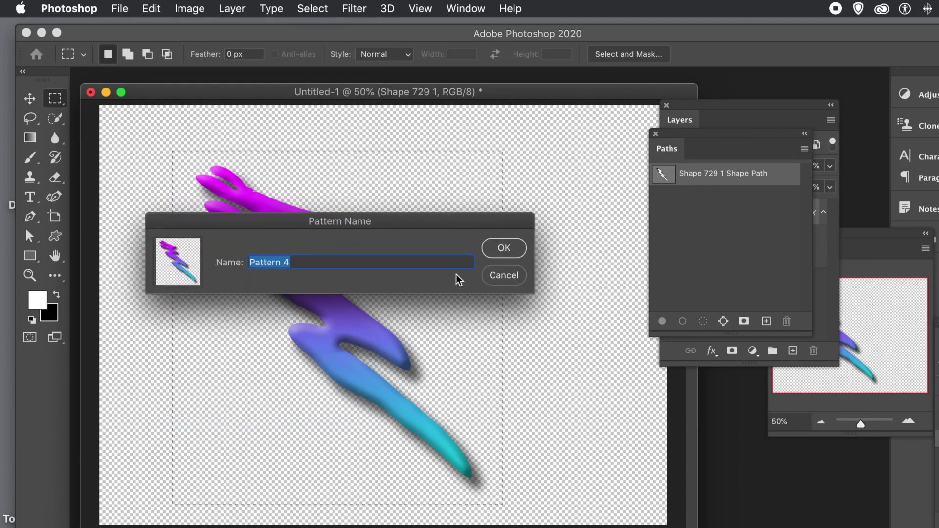
{"action": "left_click", "coordinate": [503, 248]}
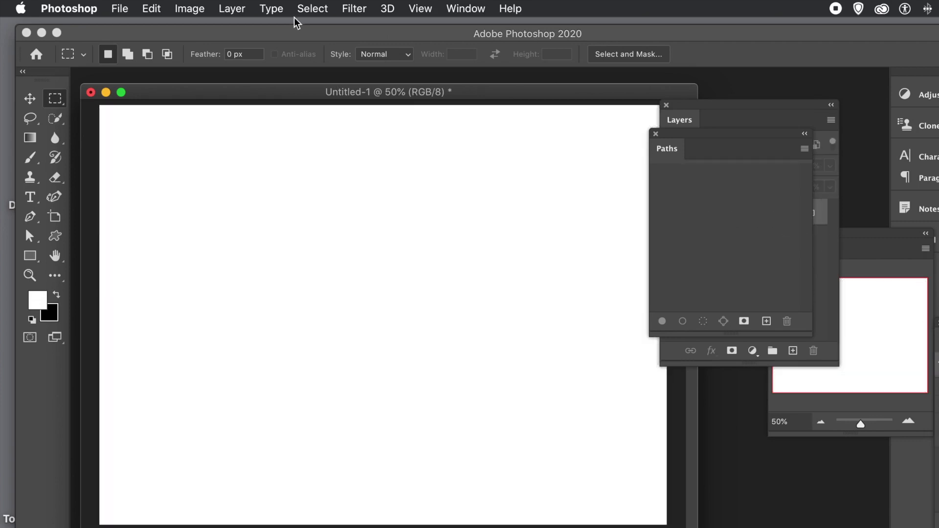
Add a new layer named Layer 1 to the blank white document, in Normal mode at 100% opacity
{"action": "left_click", "coordinate": [231, 8]}
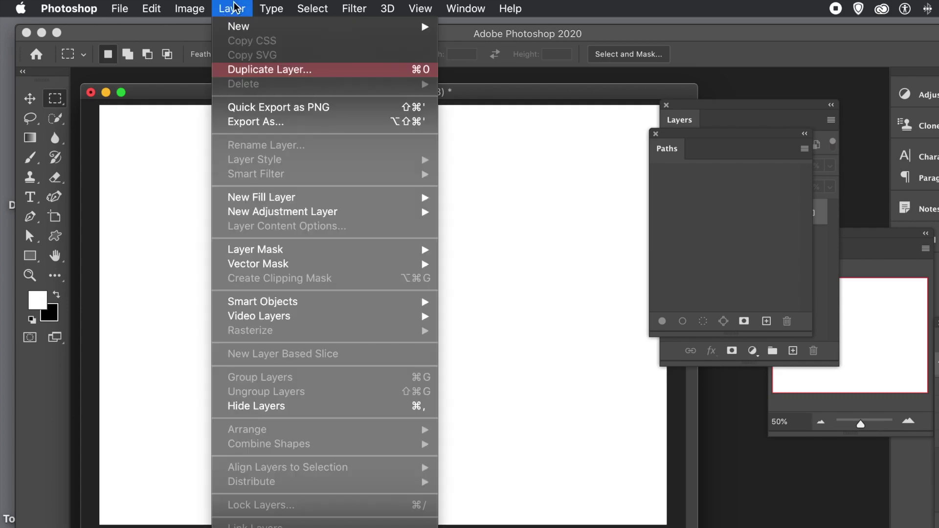
{"action": "mouse_move", "coordinate": [237, 29]}
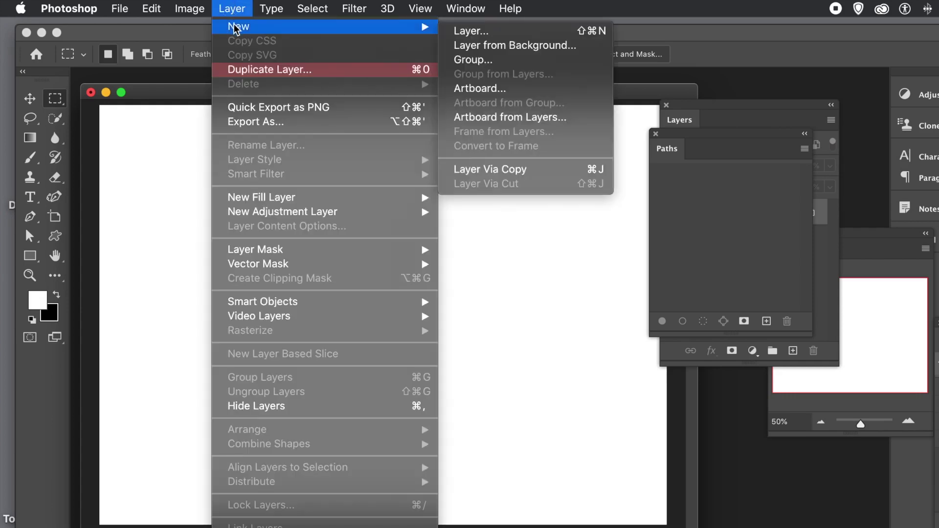
{"action": "left_click", "coordinate": [504, 33]}
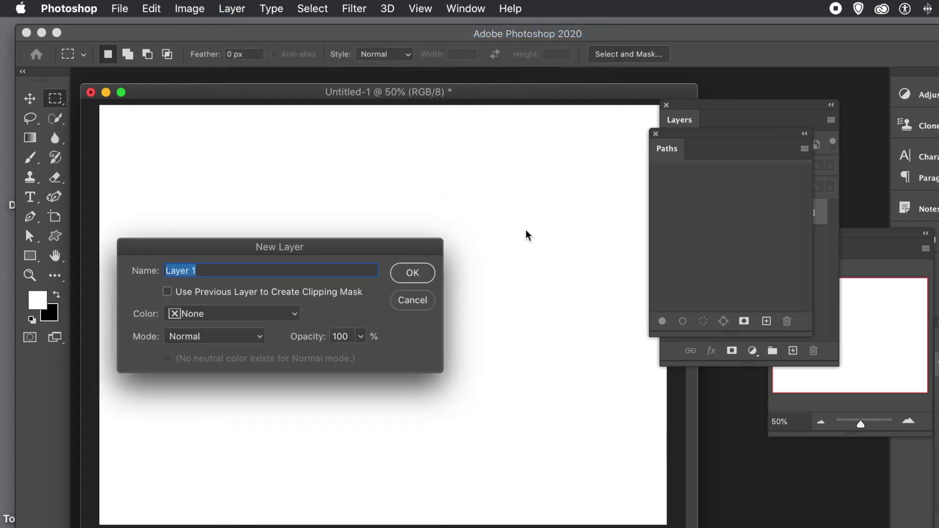
{"action": "left_click", "coordinate": [434, 277]}
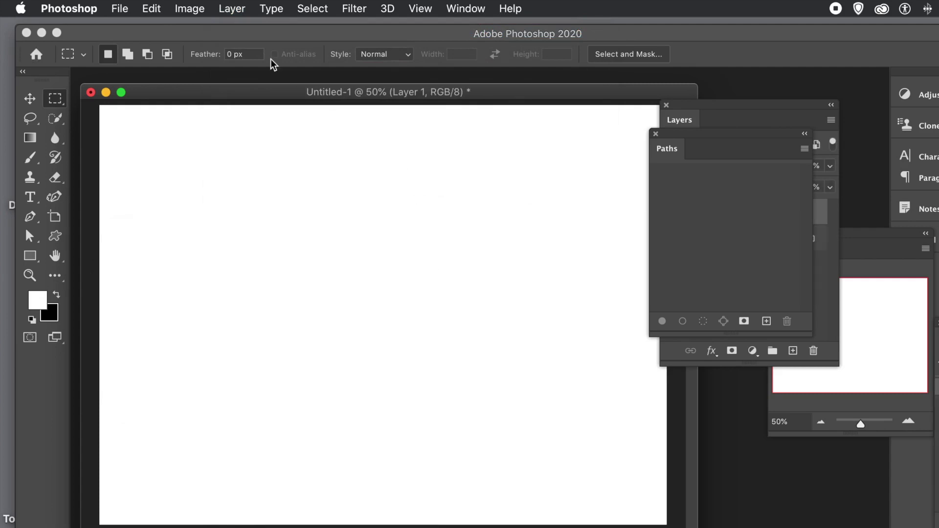
Start a pattern Fill on Layer 1 using the new scribble pattern and the Symmetry Fill script, in Normal mode at 100% opacity
{"action": "left_click", "coordinate": [150, 10]}
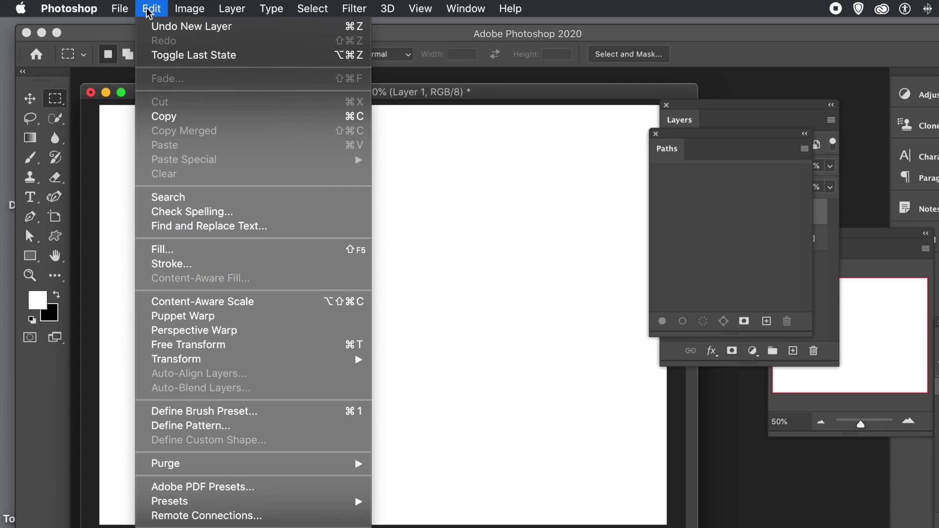
{"action": "left_click", "coordinate": [172, 250]}
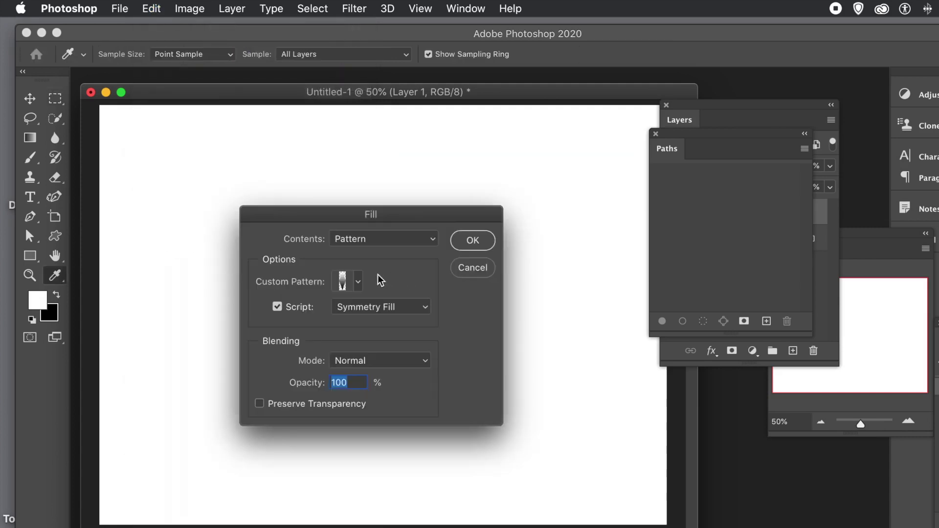
{"action": "left_click", "coordinate": [359, 281]}
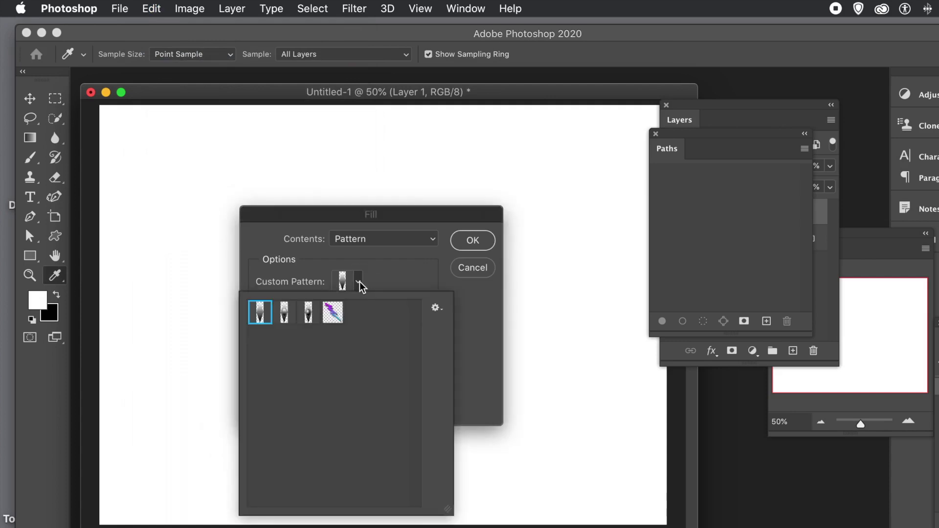
{"action": "left_click", "coordinate": [338, 318]}
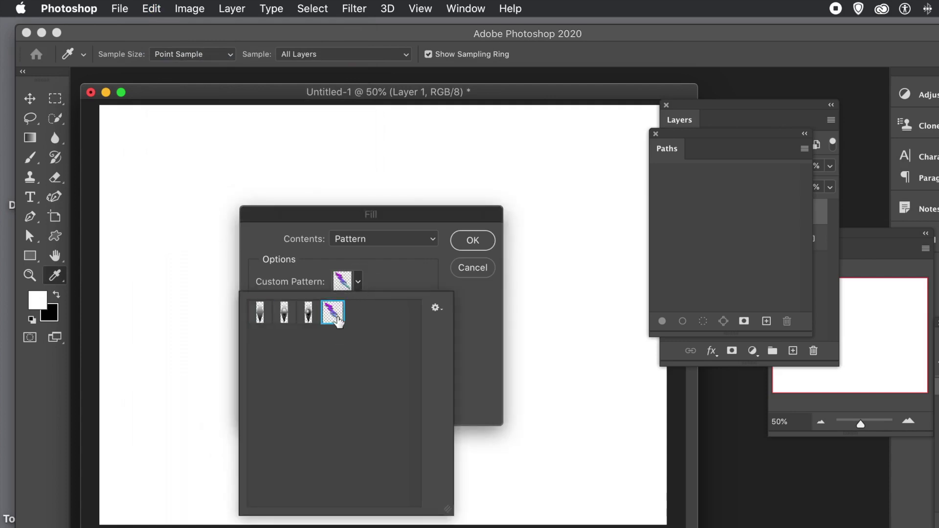
{"action": "left_click", "coordinate": [488, 354]}
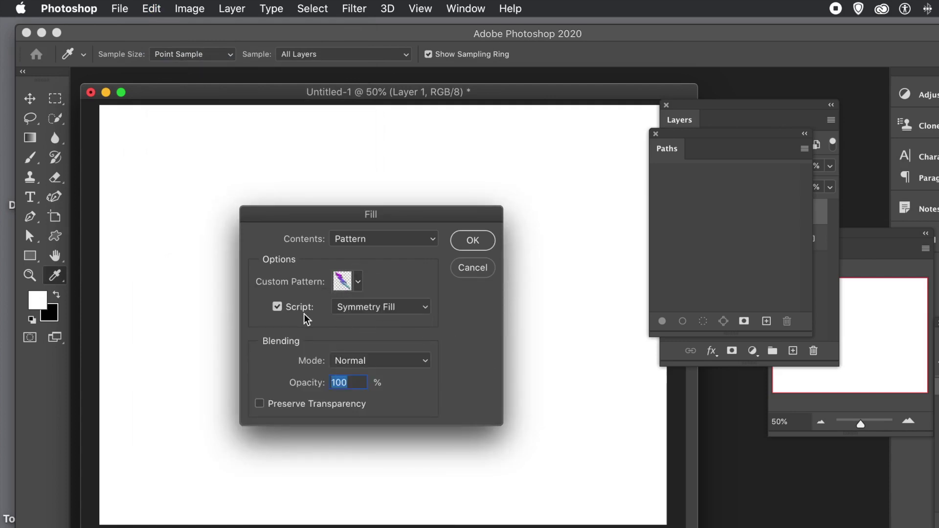
{"action": "left_click", "coordinate": [282, 309]}
{"action": "left_click", "coordinate": [280, 309]}
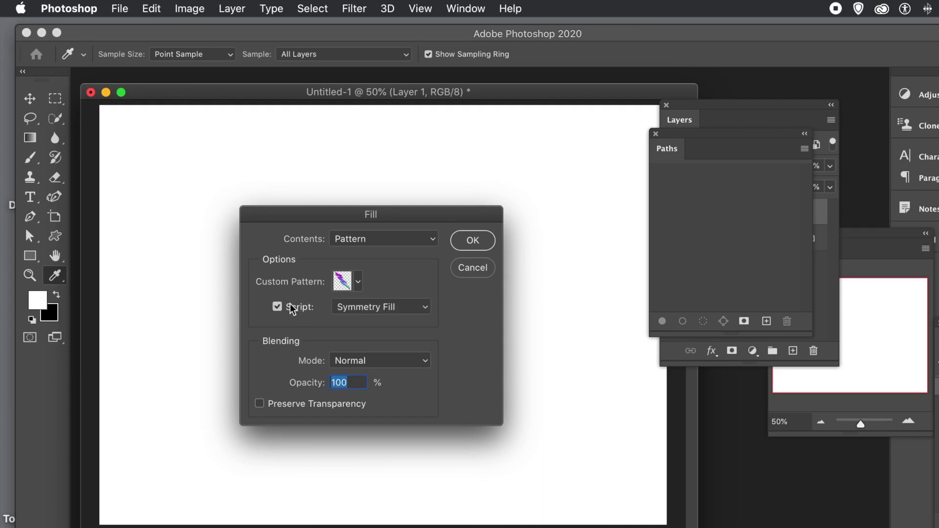
{"action": "left_click", "coordinate": [369, 241]}
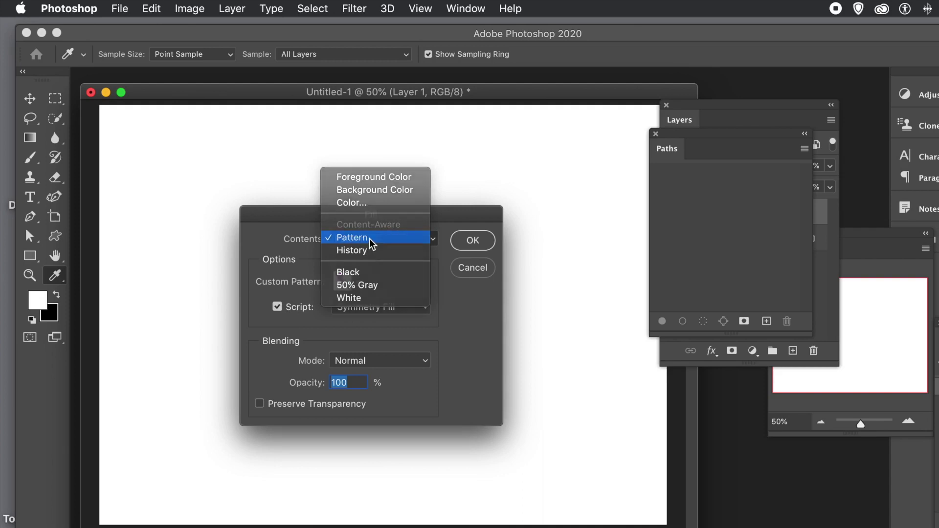
{"action": "left_click", "coordinate": [369, 238]}
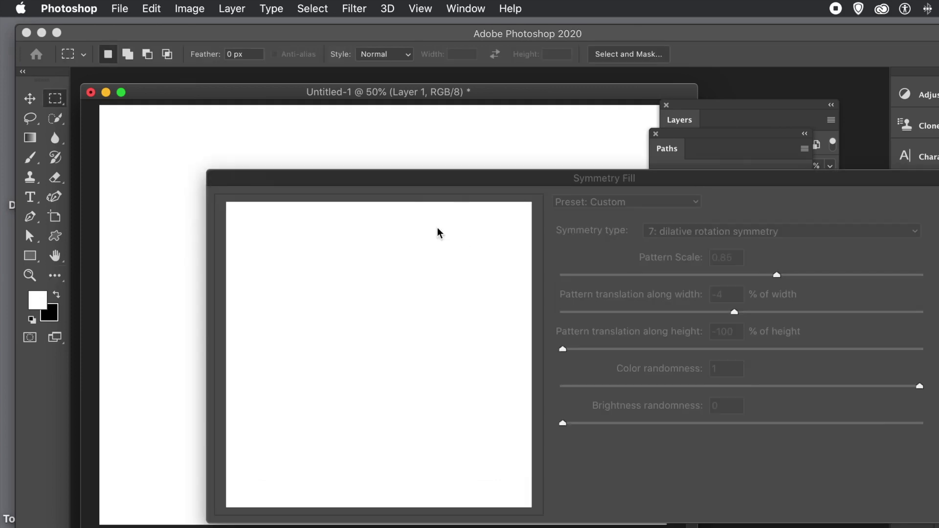
Set the Symmetry Fill pattern scale to 1.2 and the pattern translation along height to 94%
{"action": "left_click_drag", "start_coordinate": [425, 183], "coordinate": [281, 146]}
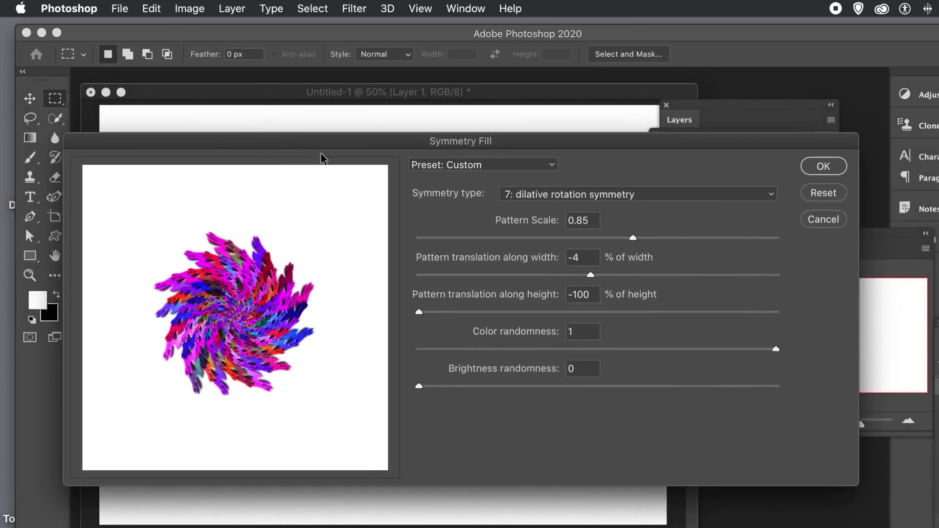
{"action": "left_click_drag", "start_coordinate": [638, 238], "coordinate": [732, 238]}
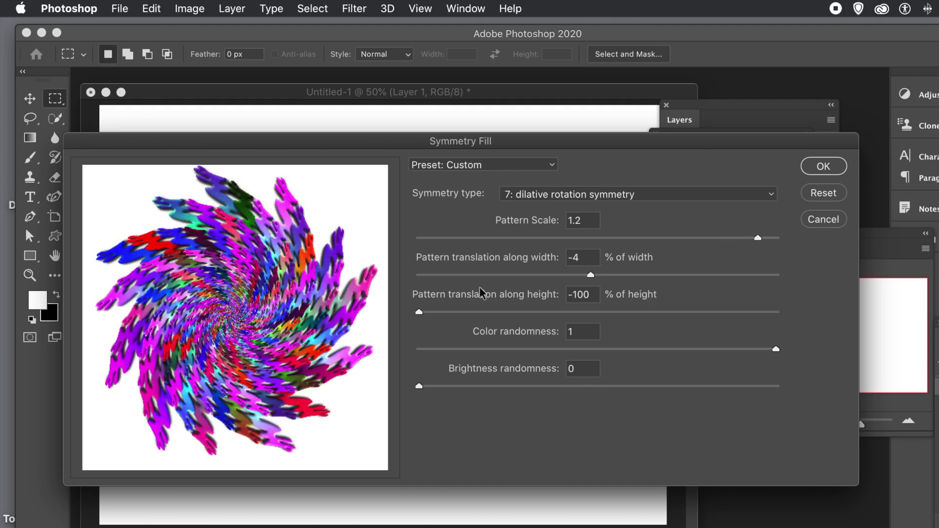
{"action": "left_click_drag", "start_coordinate": [474, 312], "coordinate": [769, 317]}
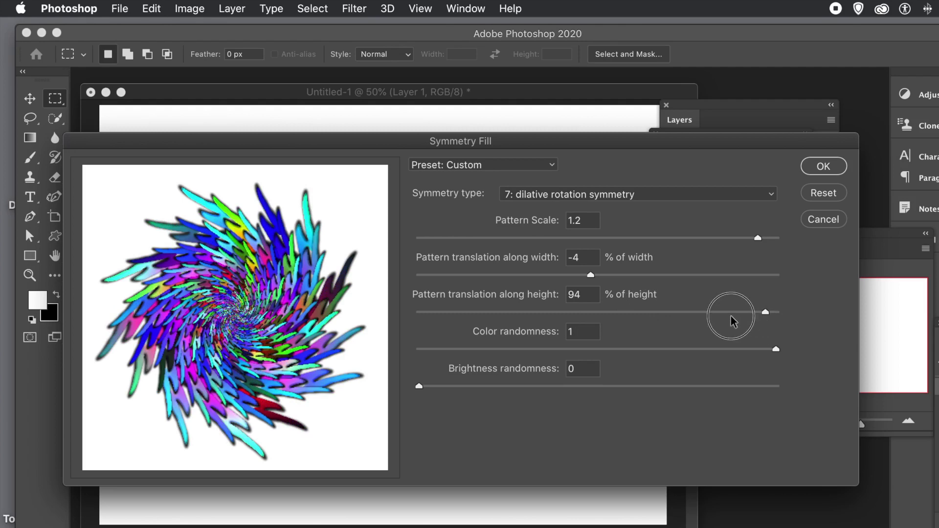
Try different pattern translations, settling on -22% of width and -98% of height
{"action": "left_click_drag", "start_coordinate": [600, 280], "coordinate": [717, 278]}
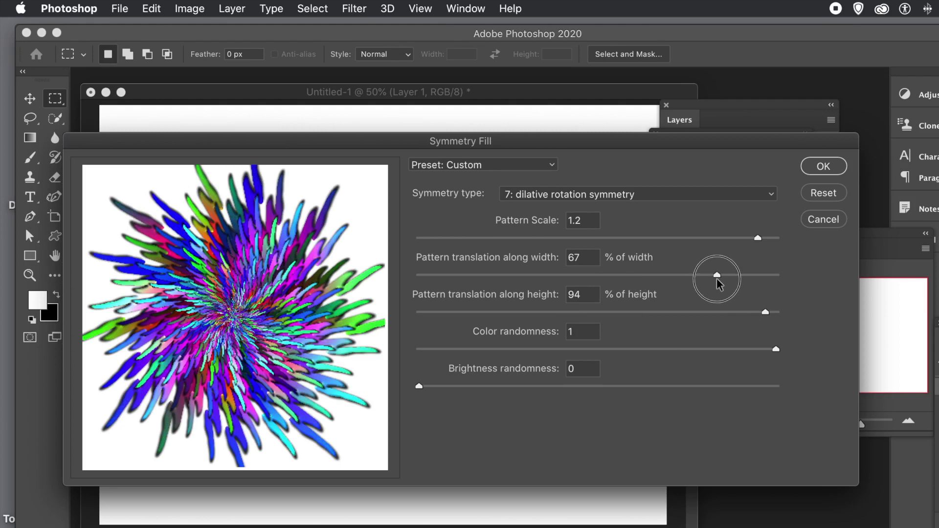
{"action": "left_click", "coordinate": [454, 275]}
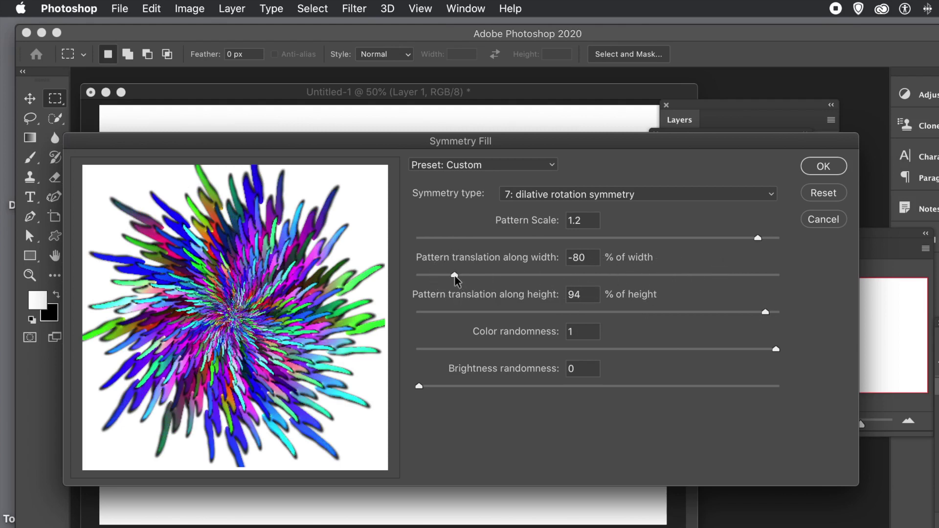
{"action": "left_click_drag", "start_coordinate": [454, 277], "coordinate": [493, 276]}
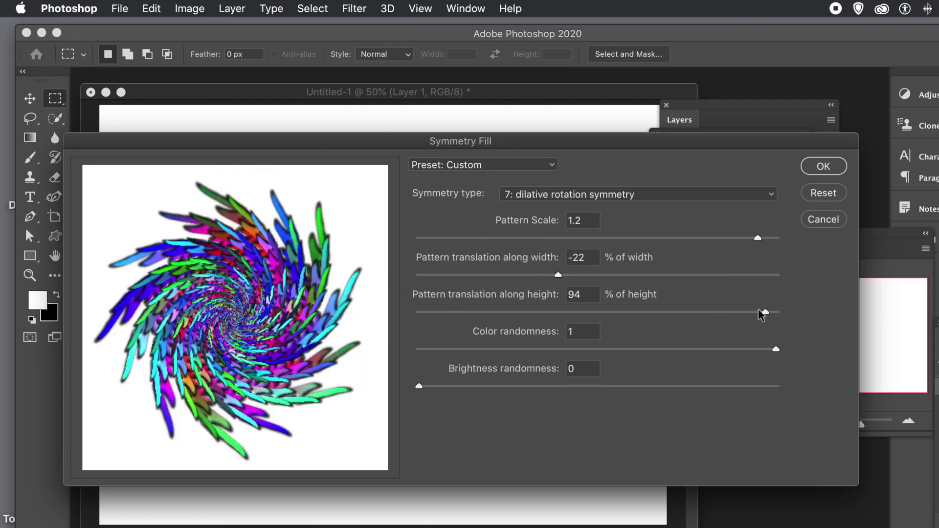
{"action": "left_click_drag", "start_coordinate": [737, 313], "coordinate": [421, 312]}
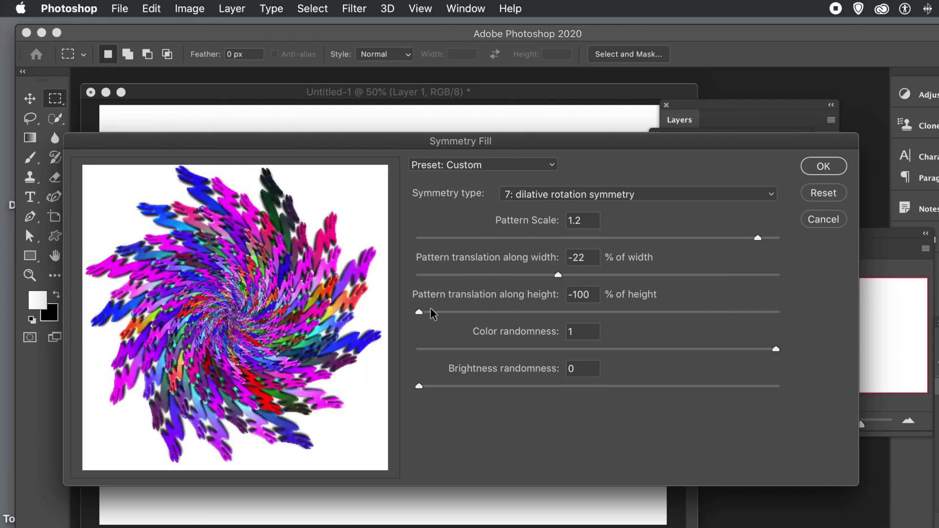
{"action": "left_click_drag", "start_coordinate": [422, 316], "coordinate": [424, 313]}
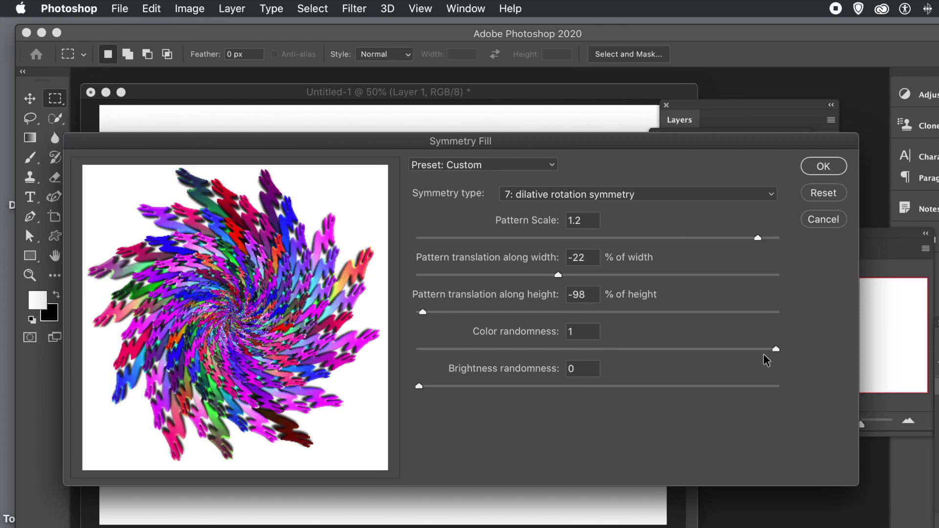
Try a color randomness of 0.01, return it to 1, and set the pattern scale to 1.24
{"action": "left_click_drag", "start_coordinate": [771, 349], "coordinate": [743, 351]}
{"action": "left_click_drag", "start_coordinate": [486, 353], "coordinate": [424, 352]}
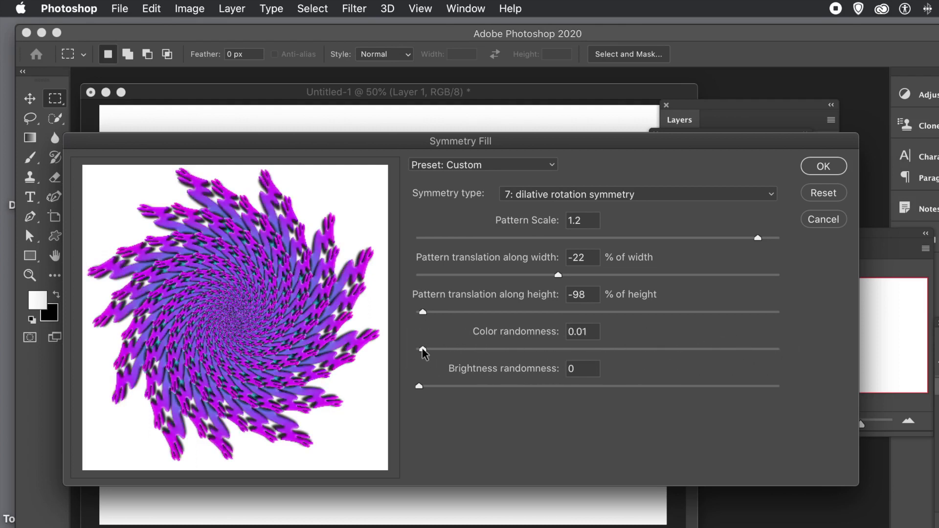
{"action": "left_click_drag", "start_coordinate": [424, 349], "coordinate": [787, 355]}
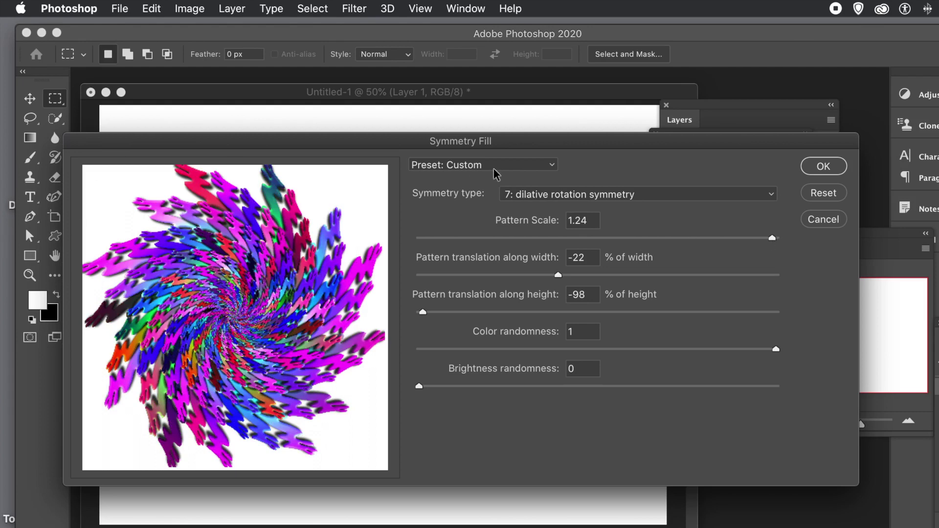
Keep symmetry type 7: dilative rotation symmetry and apply the Symmetry Fill to Layer 1
{"action": "left_click", "coordinate": [564, 197]}
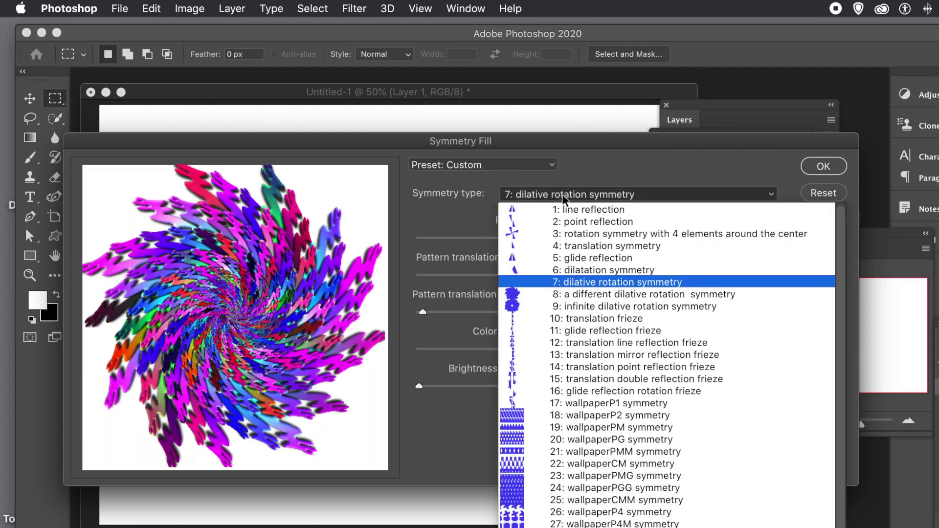
{"action": "left_click", "coordinate": [575, 282]}
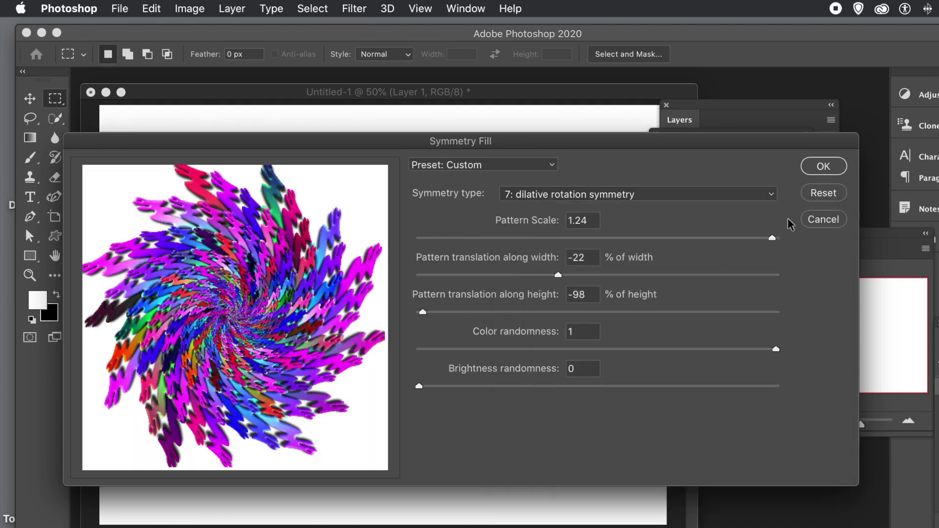
{"action": "left_click", "coordinate": [820, 167]}
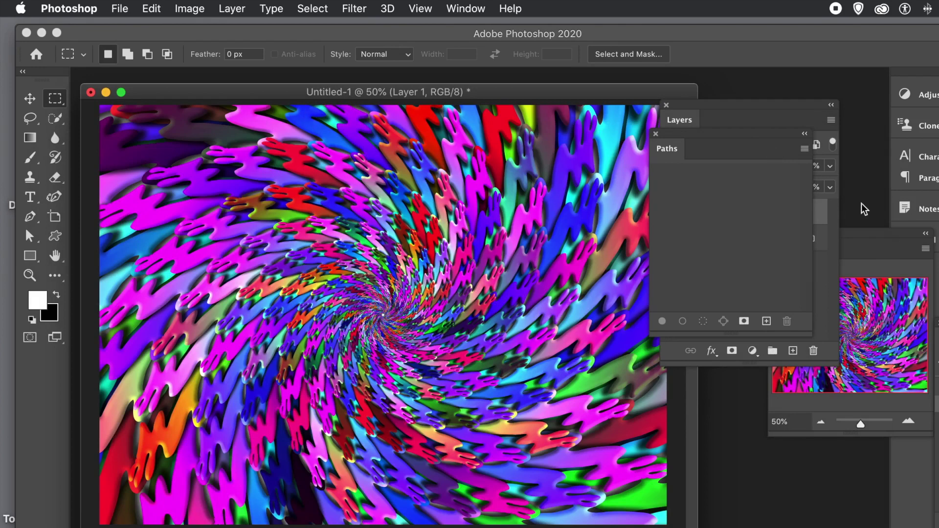
Create a new empty layer named Layer 2 above Layer 1, in Normal mode at 100% opacity
{"action": "left_click", "coordinate": [699, 112]}
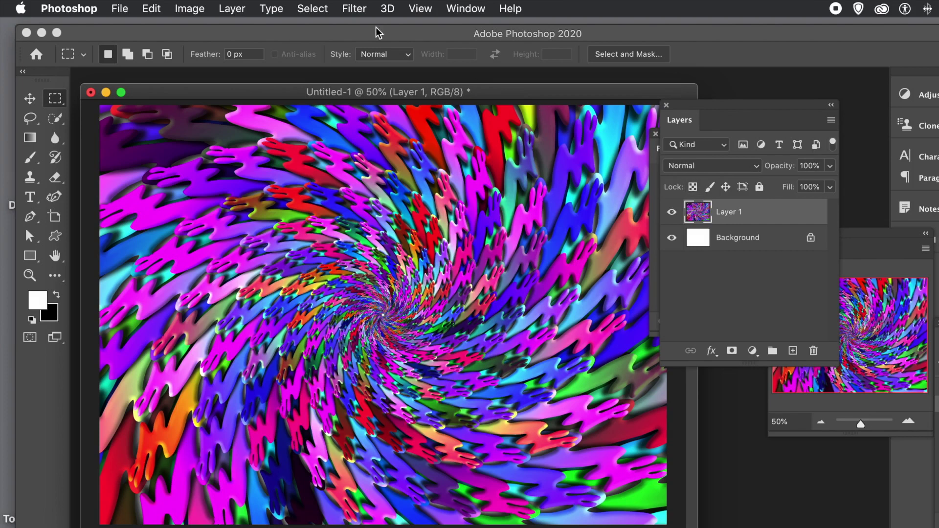
{"action": "left_click", "coordinate": [230, 8]}
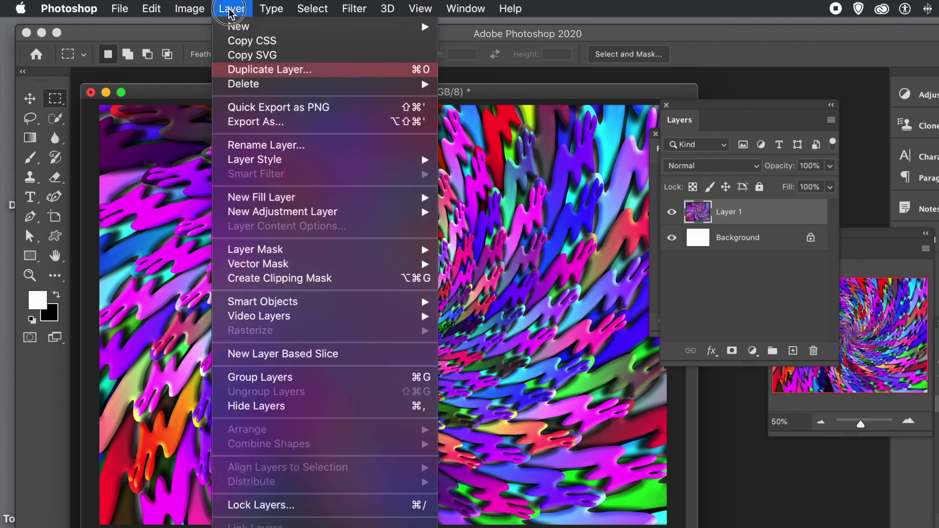
{"action": "left_click", "coordinate": [408, 30]}
{"action": "left_click", "coordinate": [468, 32]}
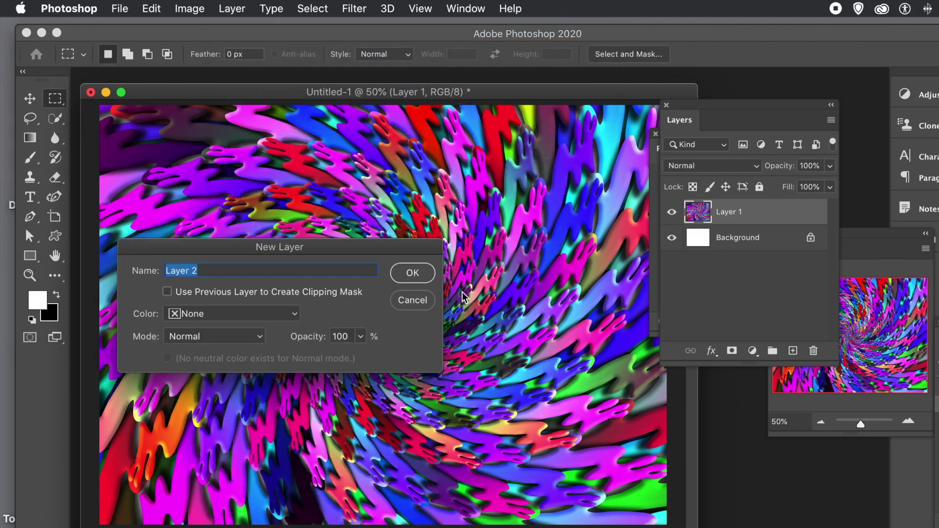
{"action": "left_click", "coordinate": [413, 273]}
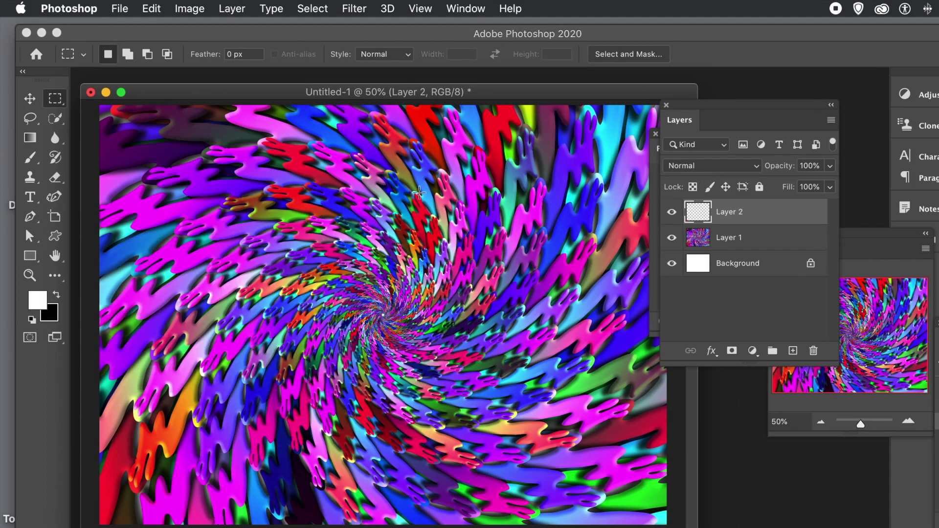
Fill Layer 2 with the scribble pattern using the Symmetry Fill script, with the pattern scale set to 1.01
{"action": "left_click", "coordinate": [148, 9]}
{"action": "left_click", "coordinate": [162, 251]}
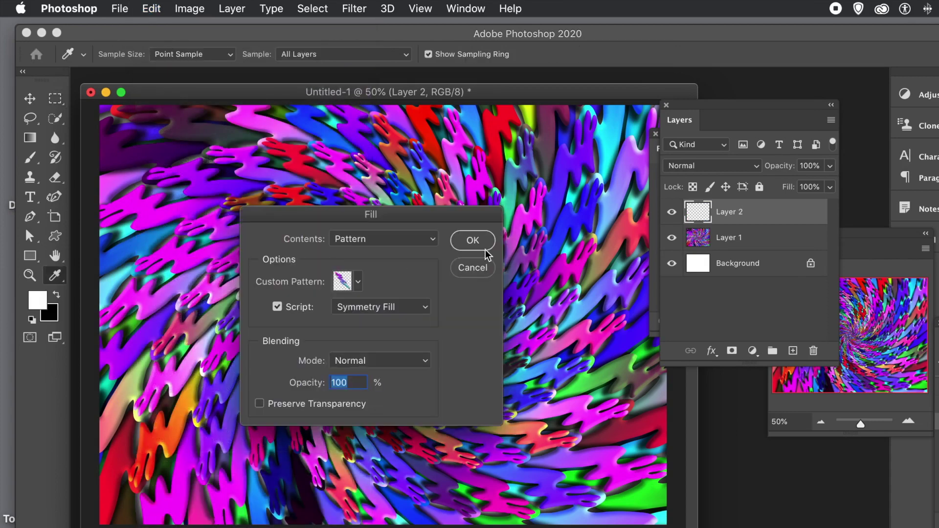
{"action": "left_click", "coordinate": [472, 242]}
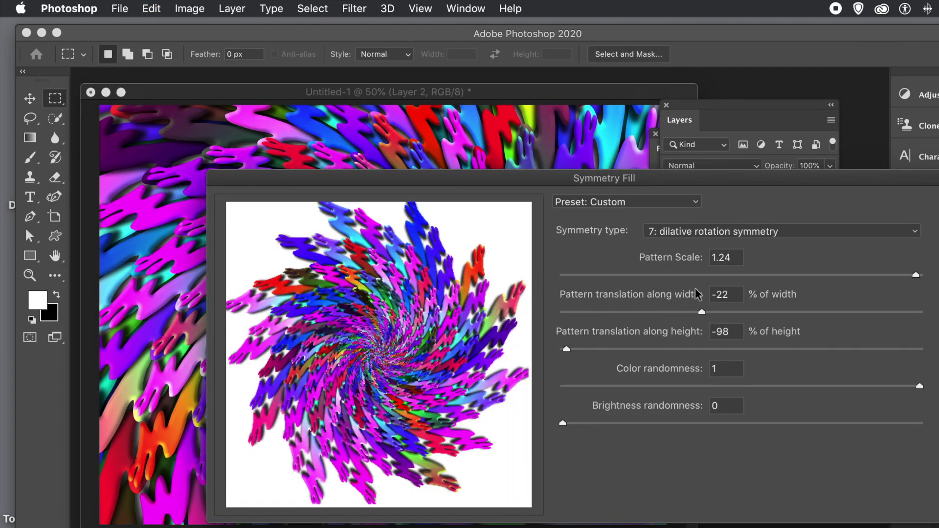
{"action": "left_click", "coordinate": [858, 275]}
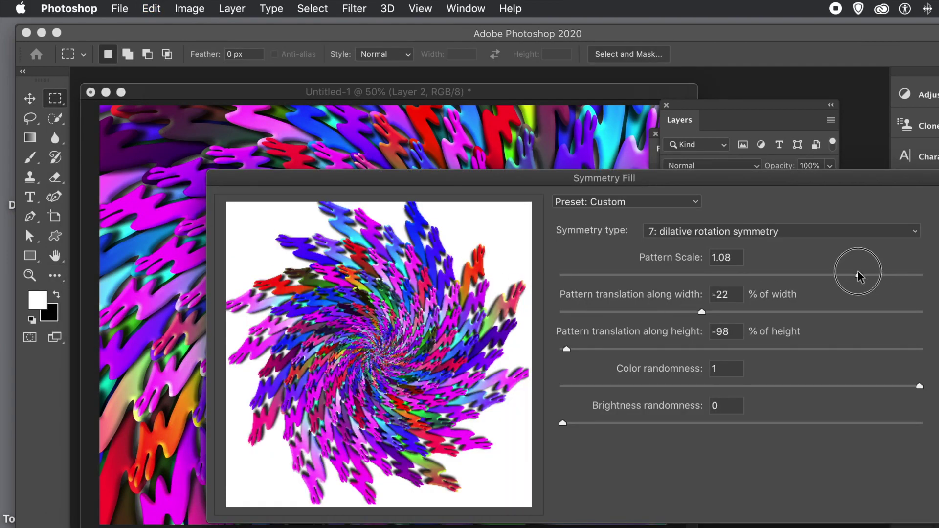
{"action": "left_click_drag", "start_coordinate": [860, 277], "coordinate": [831, 276]}
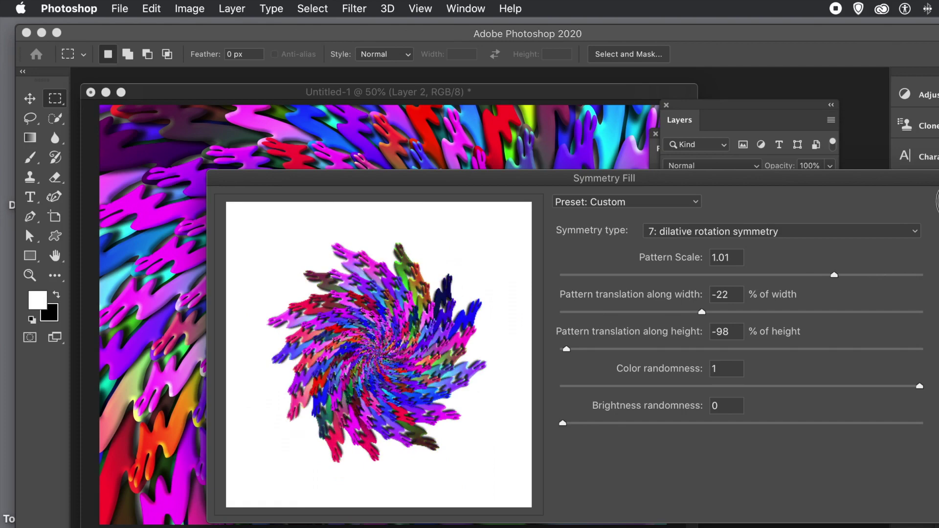
{"action": "left_click", "coordinate": [937, 201]}
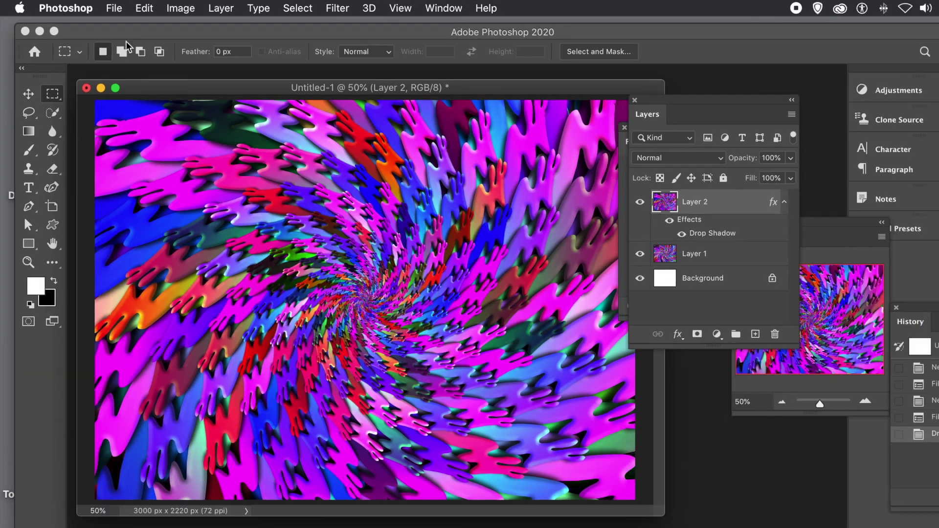
Distort Layer 2 by pulling its upper-left corner inward to the upper middle of the canvas, with a height of about 87%
{"action": "left_click", "coordinate": [142, 8]}
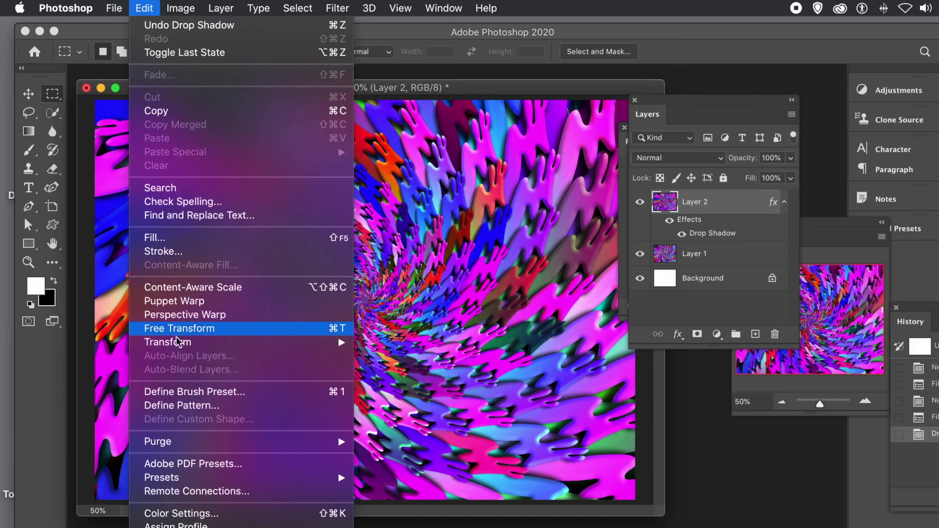
{"action": "mouse_move", "coordinate": [247, 342]}
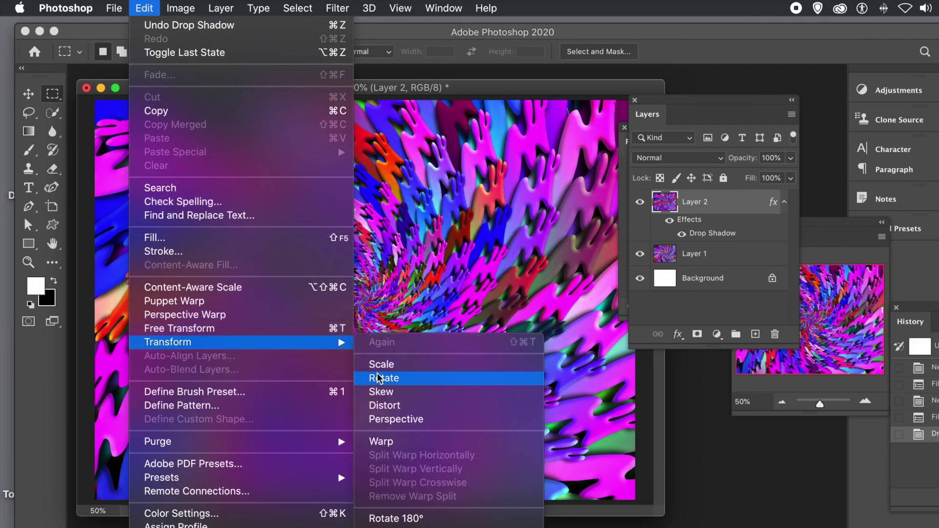
{"action": "left_click", "coordinate": [385, 406]}
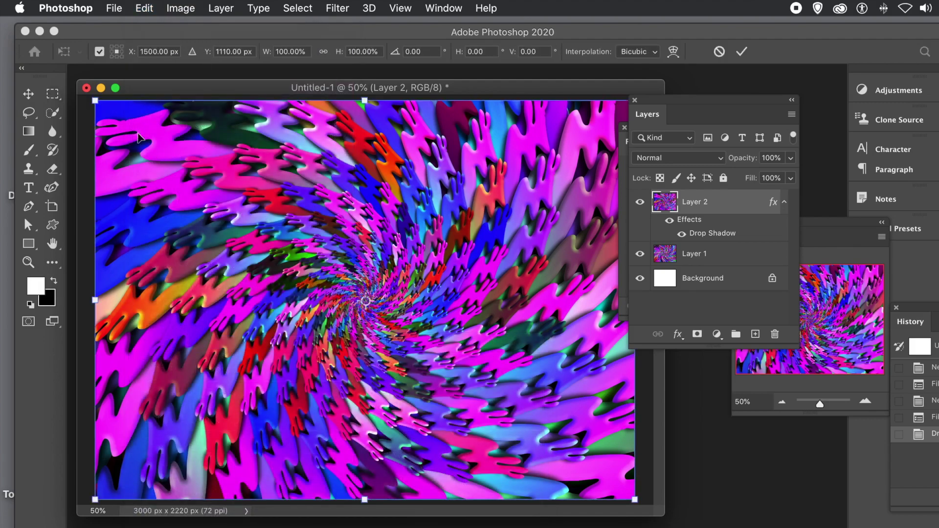
{"action": "left_click_drag", "start_coordinate": [95, 100], "coordinate": [375, 151]}
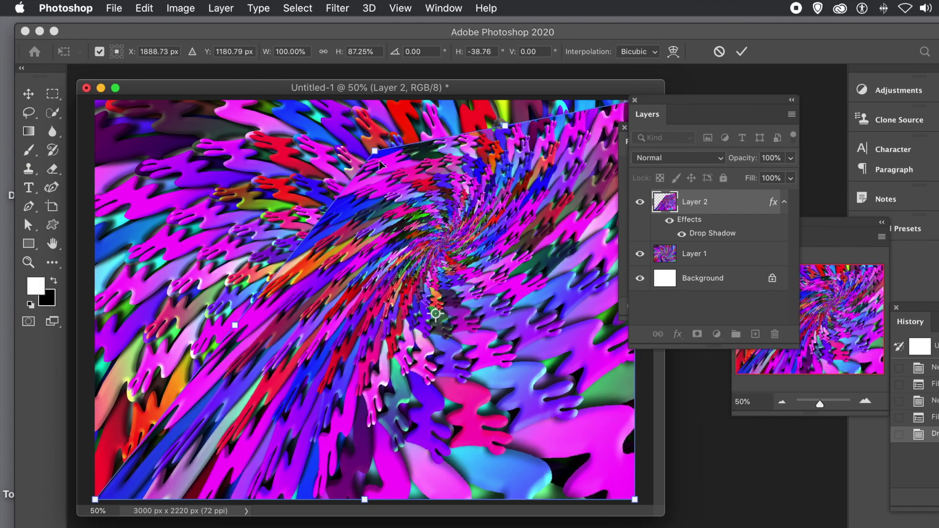
{"action": "key", "text": "Return"}
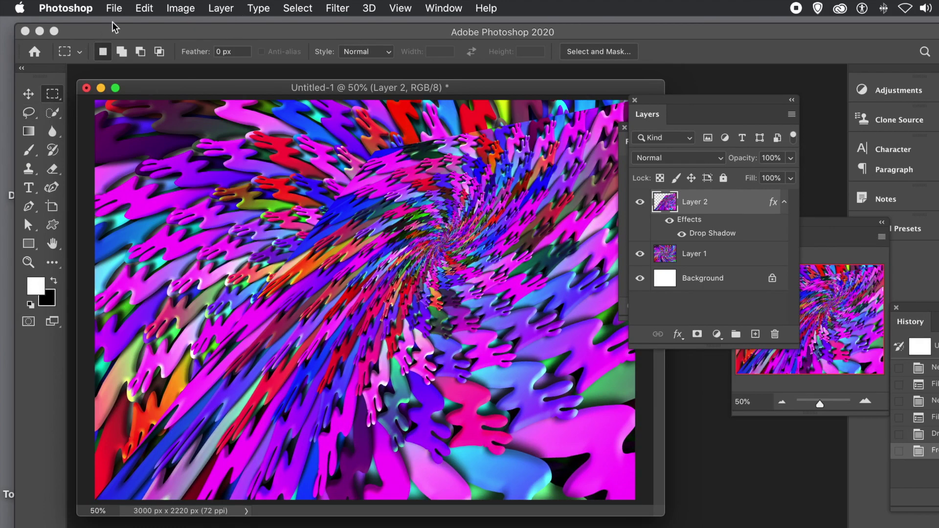
Create a new empty layer named Layer 3 above the distorted Layer 2
{"action": "left_click", "coordinate": [218, 10]}
{"action": "mouse_move", "coordinate": [295, 29]}
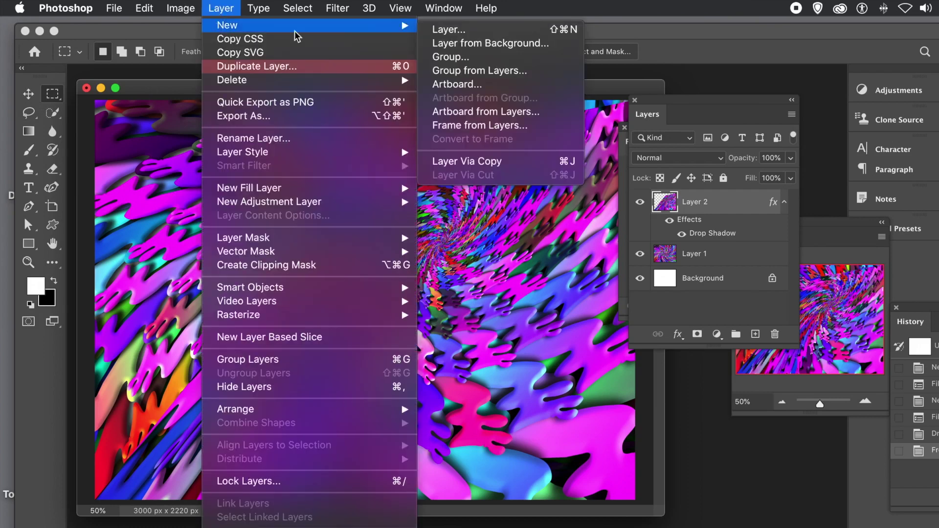
{"action": "left_click", "coordinate": [450, 30]}
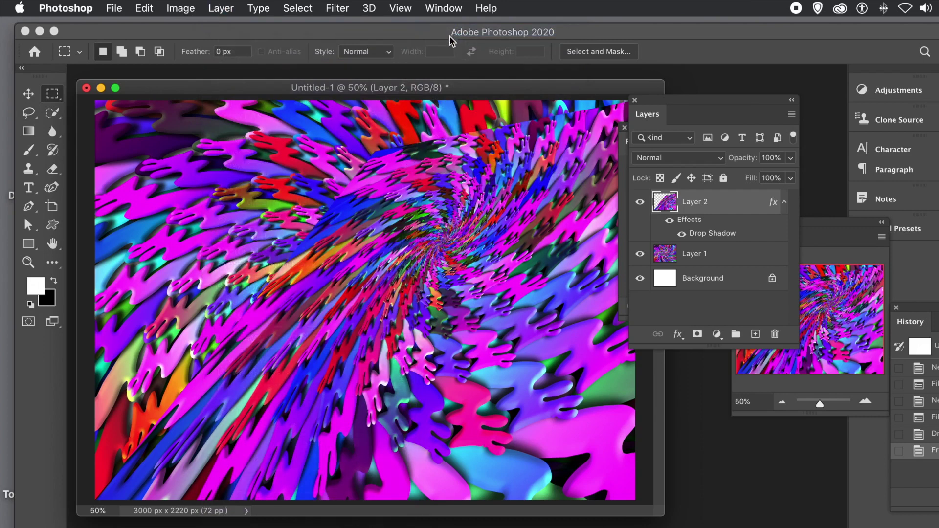
{"action": "left_click", "coordinate": [401, 260]}
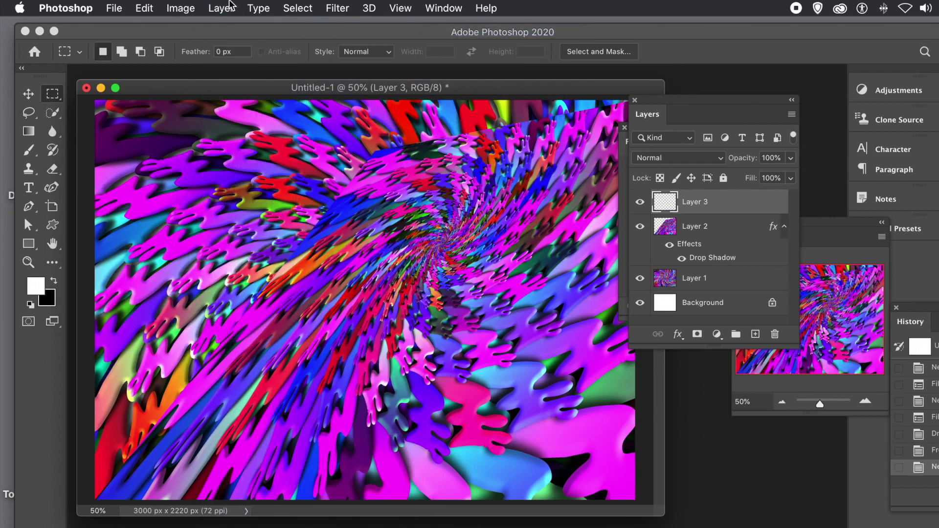
Fill Layer 3 with the scribble pattern using Symmetry Fill at a pattern scale of 0.53, and move the swirl toward the canvas's upper left
{"action": "left_click", "coordinate": [146, 8]}
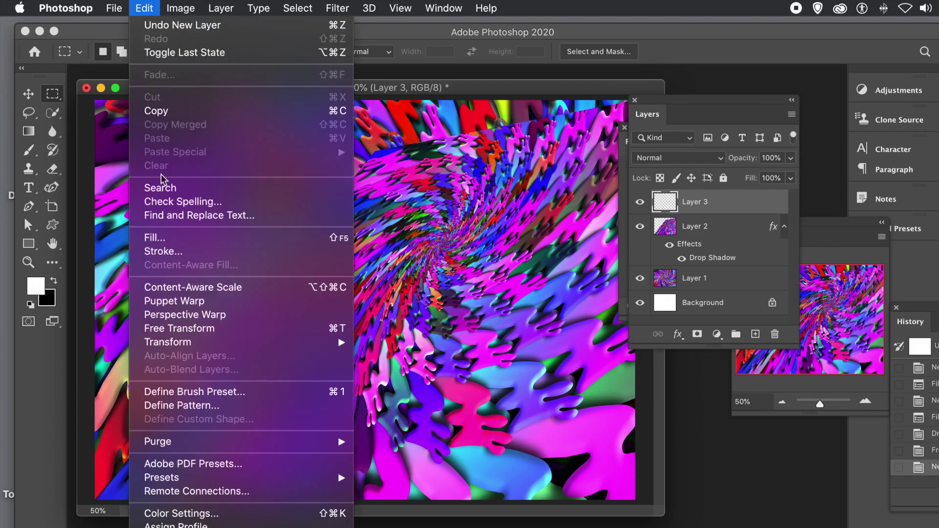
{"action": "left_click", "coordinate": [168, 239]}
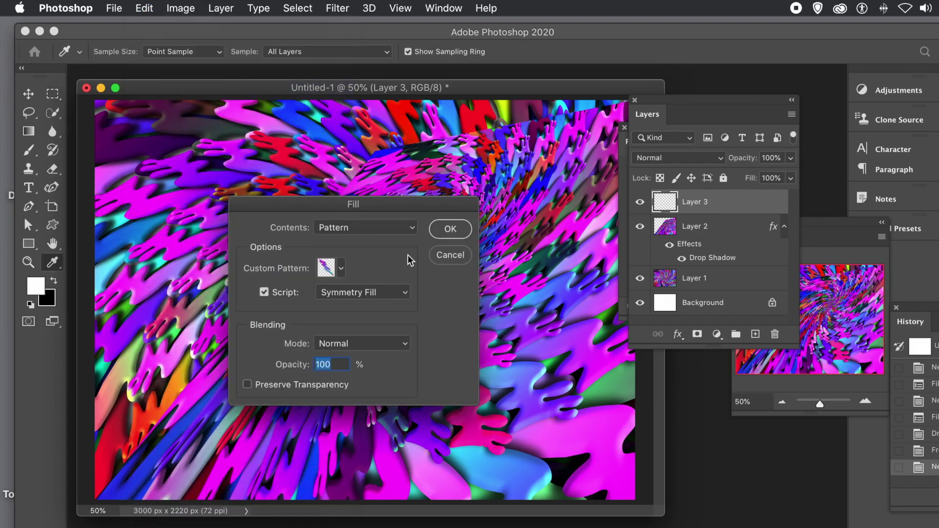
{"action": "left_click", "coordinate": [436, 232]}
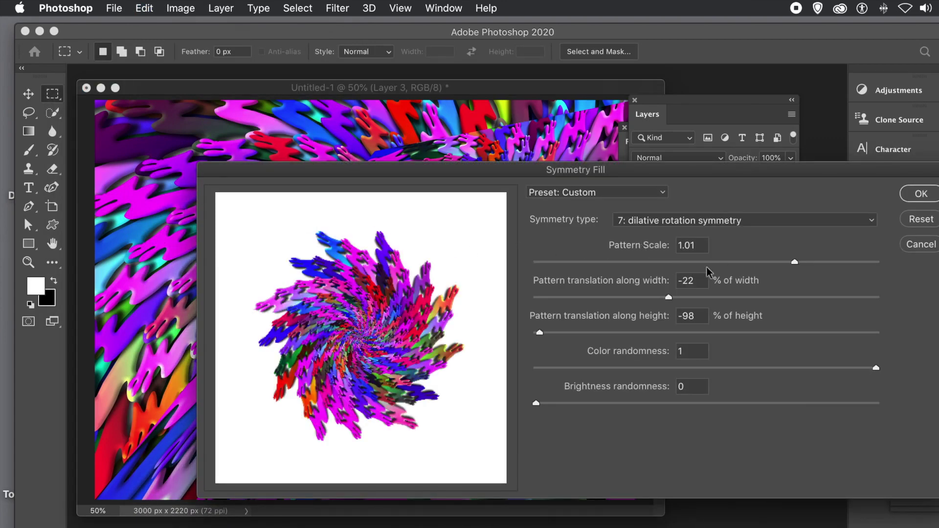
{"action": "left_click_drag", "start_coordinate": [684, 263], "coordinate": [632, 266]}
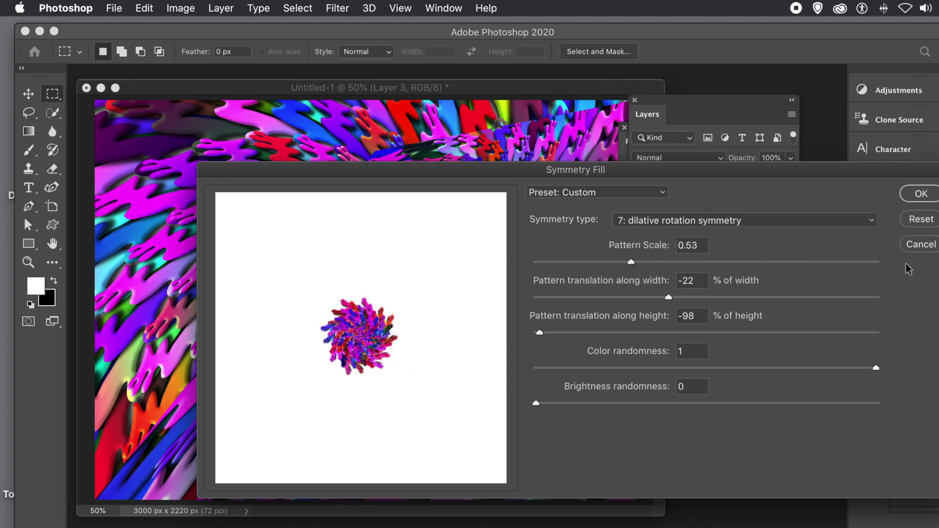
{"action": "left_click", "coordinate": [913, 196]}
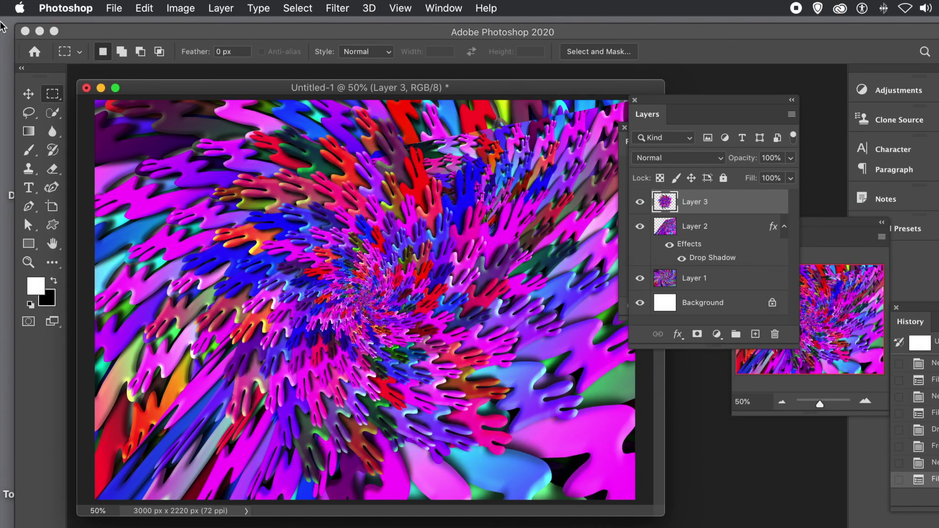
{"action": "left_click", "coordinate": [29, 98]}
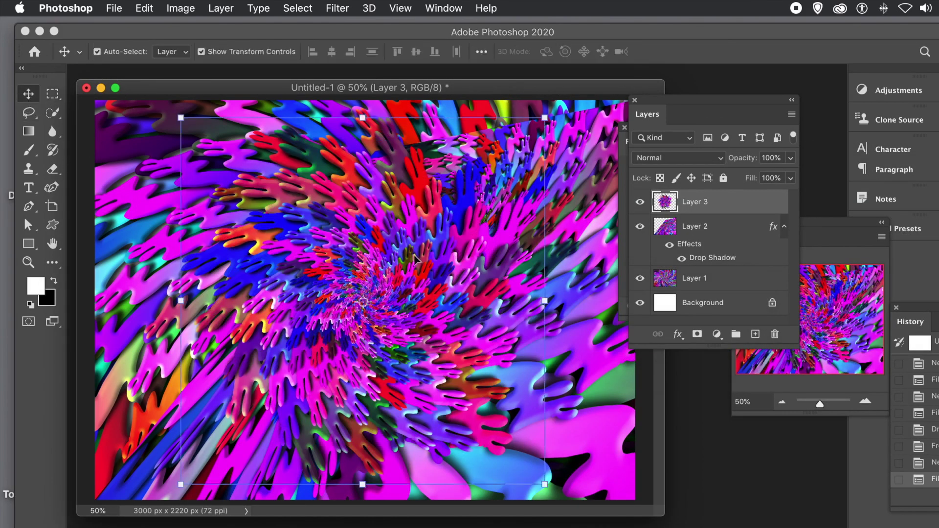
{"action": "left_click_drag", "start_coordinate": [382, 222], "coordinate": [330, 235]}
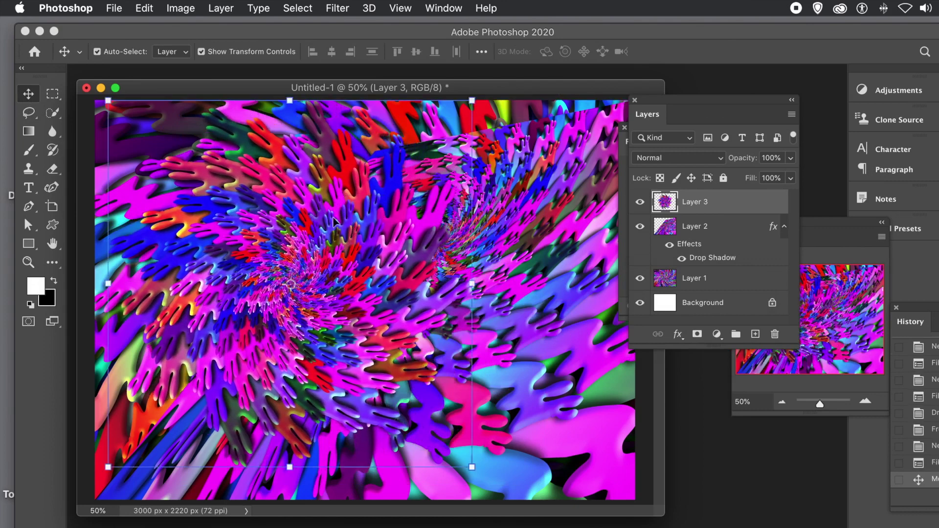
Add a smooth Inner Bevel to Layer 3 with a depth of about 95%, and adjust its softening
{"action": "left_click", "coordinate": [231, 9]}
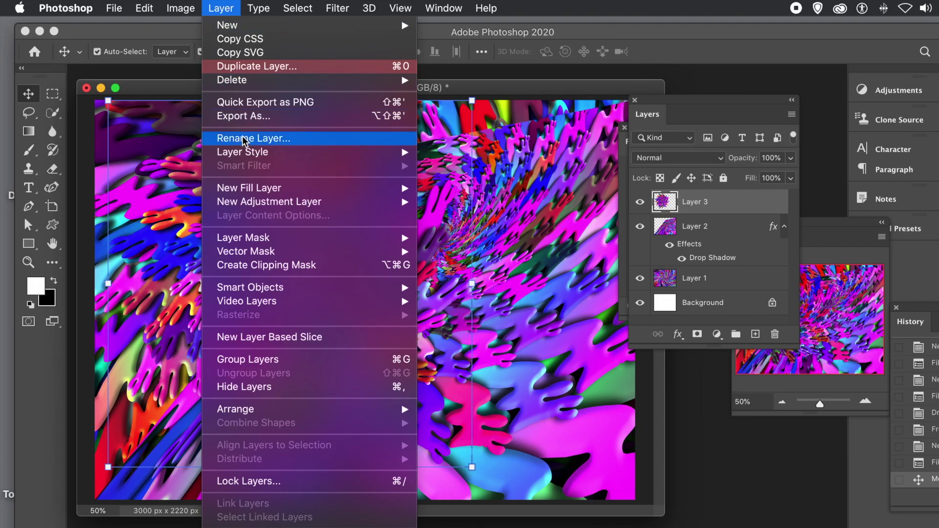
{"action": "mouse_move", "coordinate": [288, 156]}
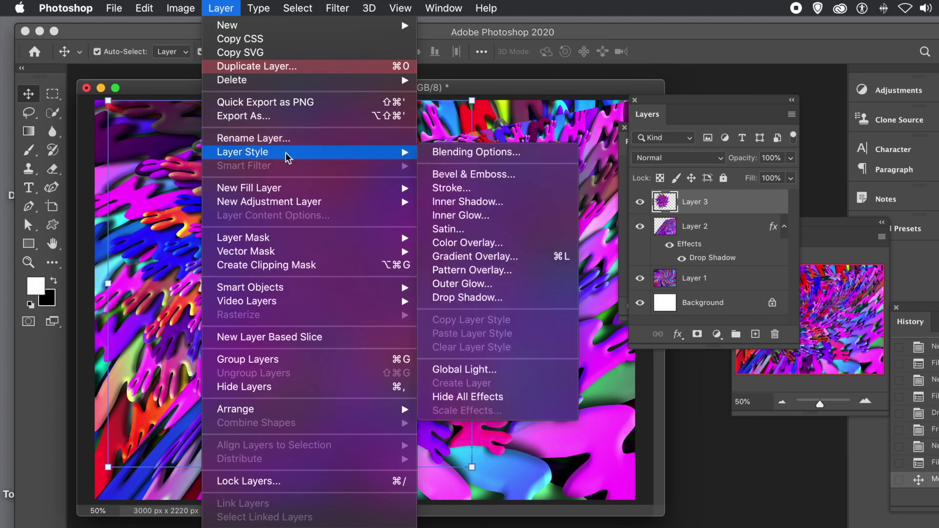
{"action": "left_click", "coordinate": [466, 174]}
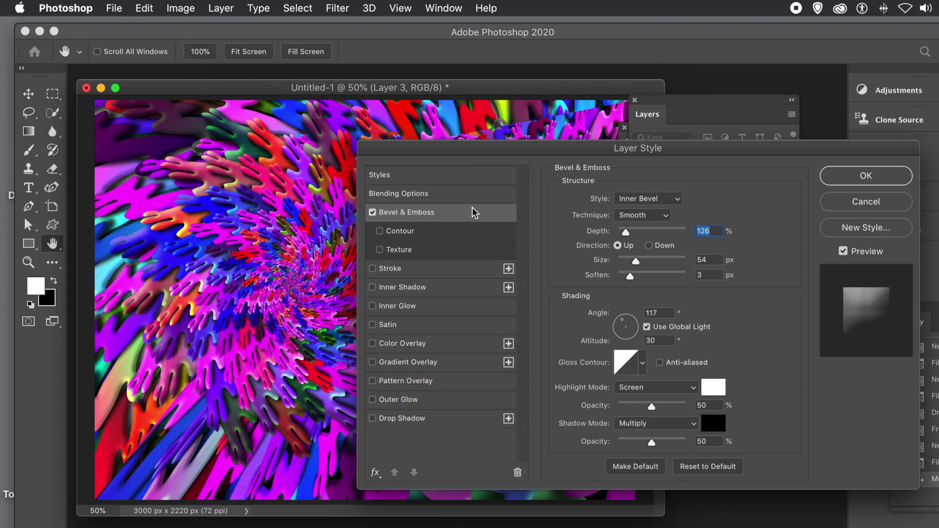
{"action": "left_click_drag", "start_coordinate": [626, 231], "coordinate": [625, 232]}
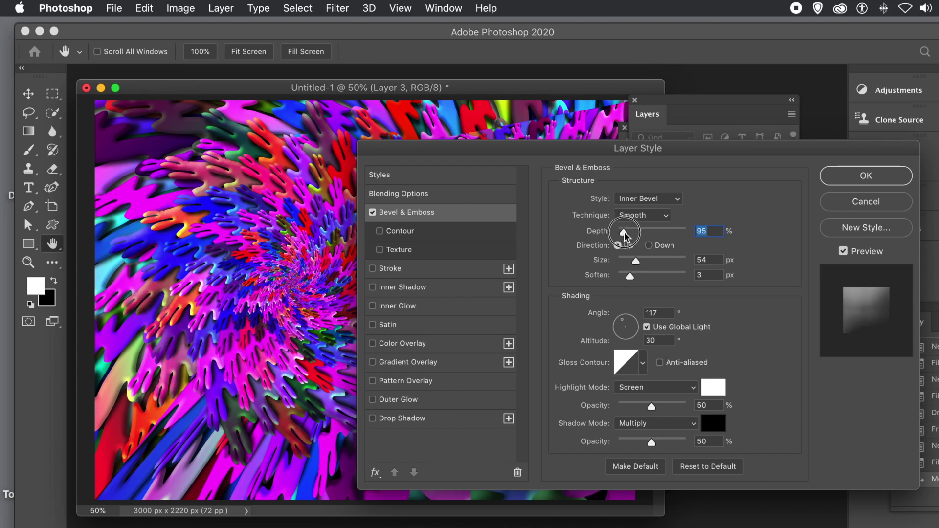
{"action": "left_click", "coordinate": [634, 277]}
Add a Multiply drop shadow to Layer 3 with a 172° angle and 189 px distance, and try a stroke
{"action": "left_click", "coordinate": [411, 422]}
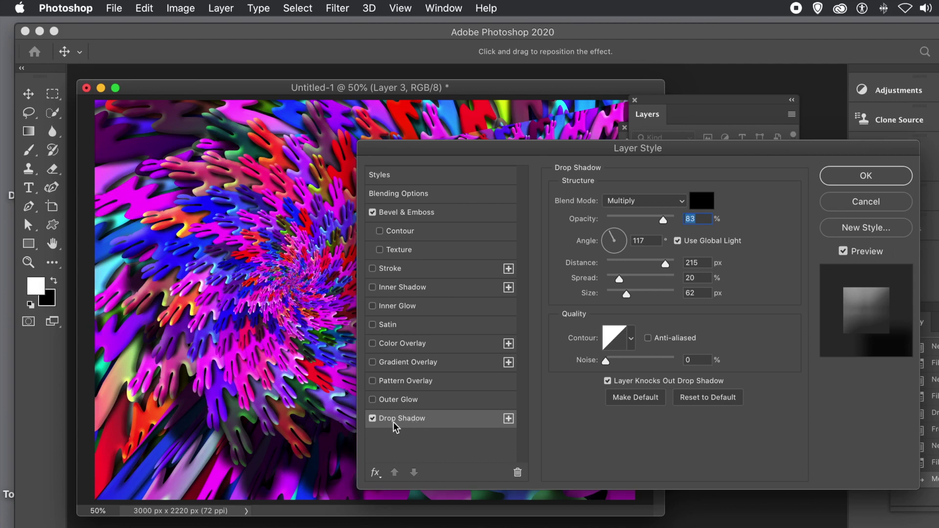
{"action": "left_click_drag", "start_coordinate": [283, 465], "coordinate": [306, 424]}
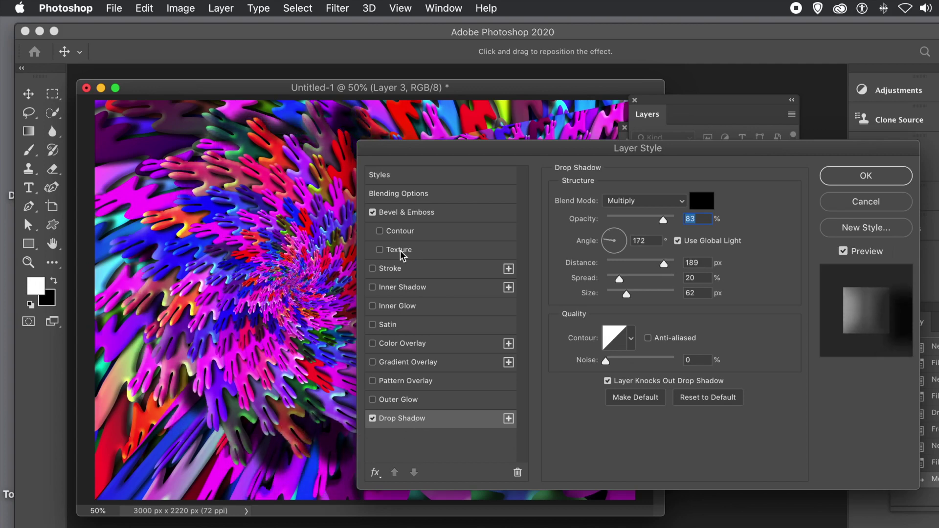
{"action": "left_click", "coordinate": [374, 268]}
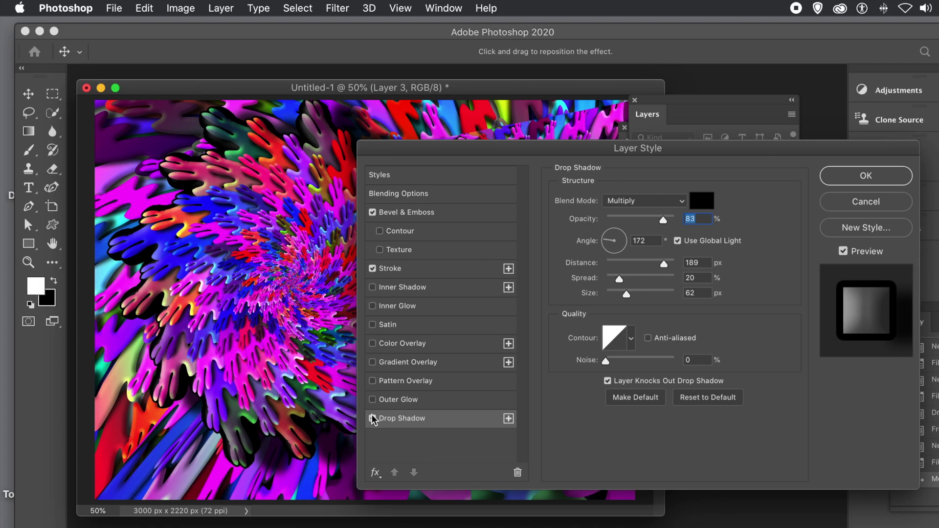
{"action": "left_click", "coordinate": [373, 269]}
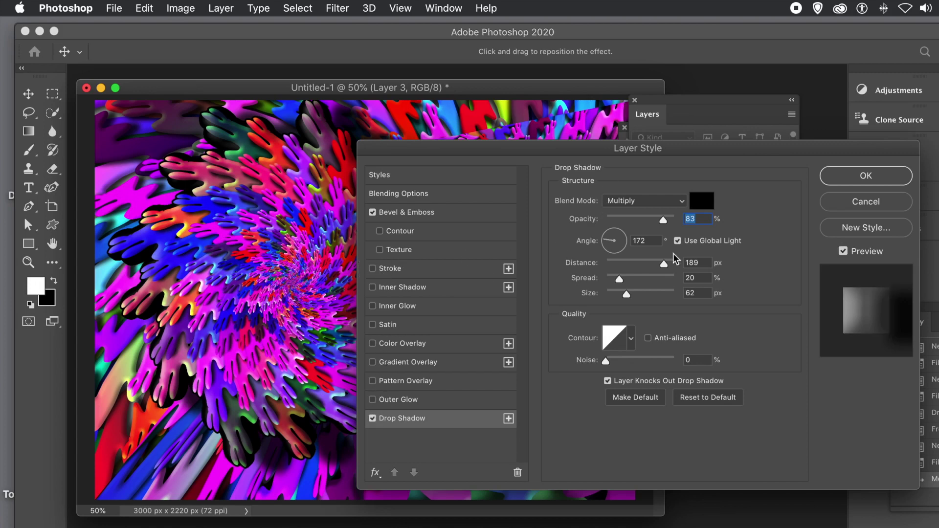
Accept the Layer 3 bevel and drop shadow, and place six duplicates of its swirl around the canvas
{"action": "left_click", "coordinate": [857, 177]}
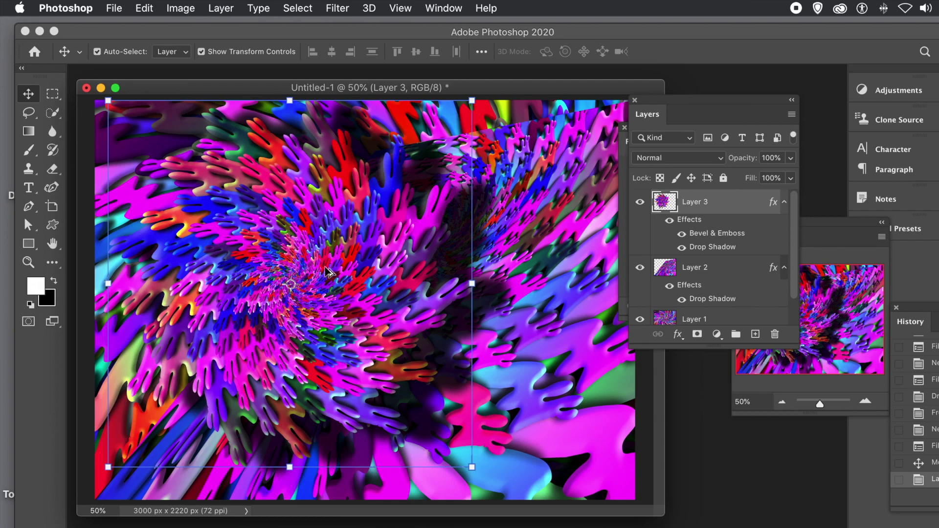
{"action": "left_click_drag", "start_coordinate": [341, 246], "coordinate": [316, 416]}
{"action": "left_click_drag", "start_coordinate": [397, 406], "coordinate": [161, 372]}
{"action": "left_click_drag", "start_coordinate": [186, 258], "coordinate": [217, 156]}
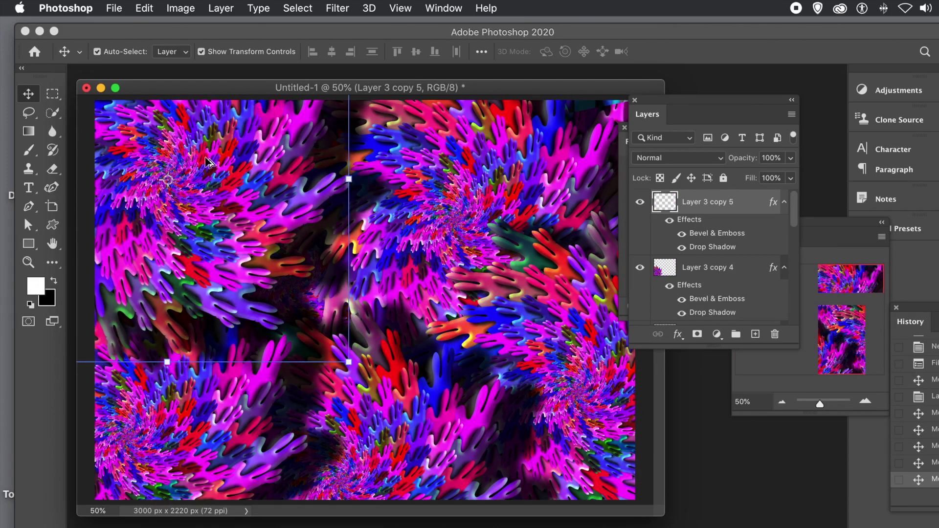
{"action": "left_click_drag", "start_coordinate": [479, 160], "coordinate": [522, 160]}
{"action": "left_click_drag", "start_coordinate": [444, 168], "coordinate": [402, 219]}
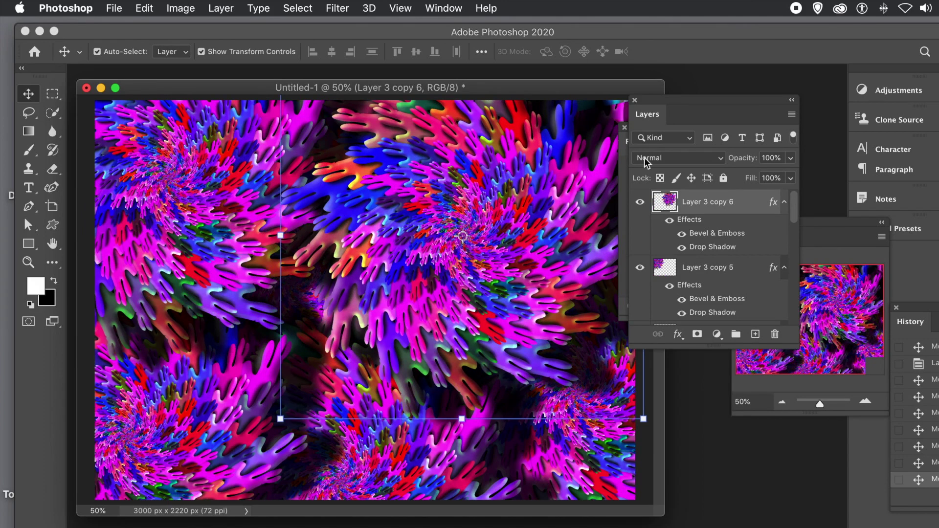
Turn off the drop shadow on Layer 3 copy 6, keeping its Bevel & Emboss
{"action": "double_click", "coordinate": [711, 250]}
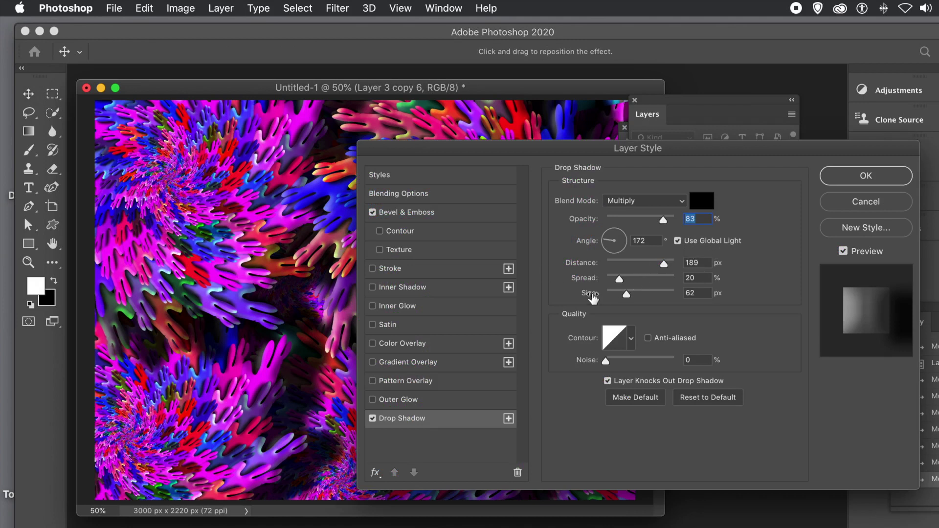
{"action": "left_click", "coordinate": [372, 419]}
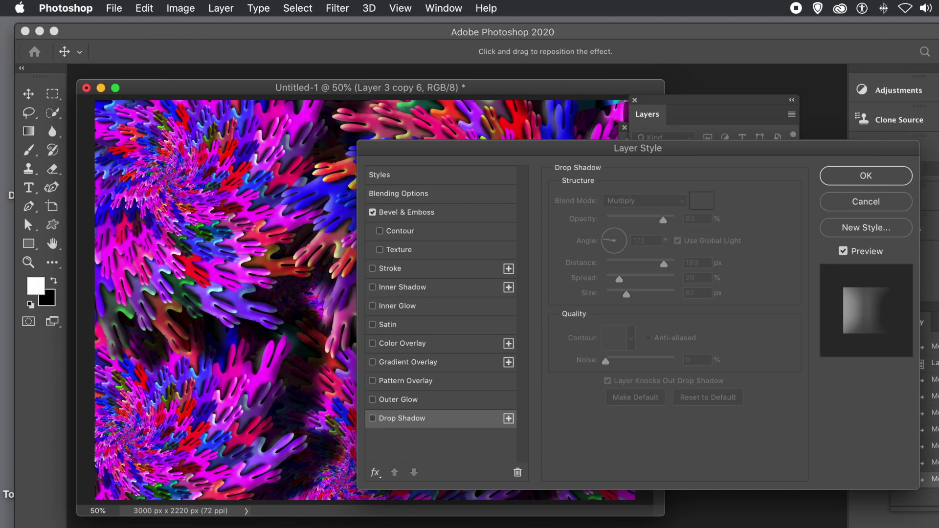
{"action": "left_click", "coordinate": [866, 176]}
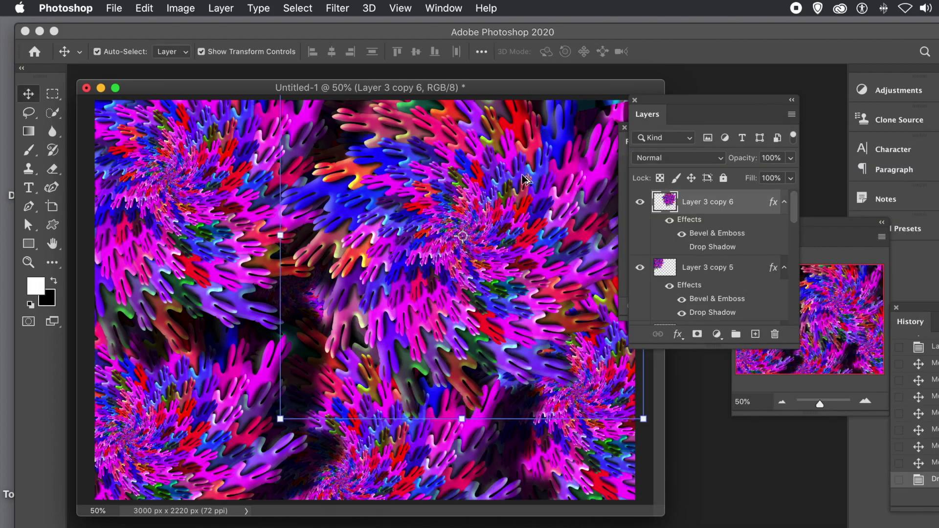
Duplicate the swirls five more times, spreading the copies to fill the remaining dark gaps of the canvas
{"action": "left_click_drag", "start_coordinate": [518, 169], "coordinate": [340, 215]}
{"action": "left_click_drag", "start_coordinate": [341, 249], "coordinate": [472, 358]}
{"action": "left_click_drag", "start_coordinate": [338, 388], "coordinate": [156, 267]}
{"action": "left_click_drag", "start_coordinate": [156, 267], "coordinate": [612, 124]}
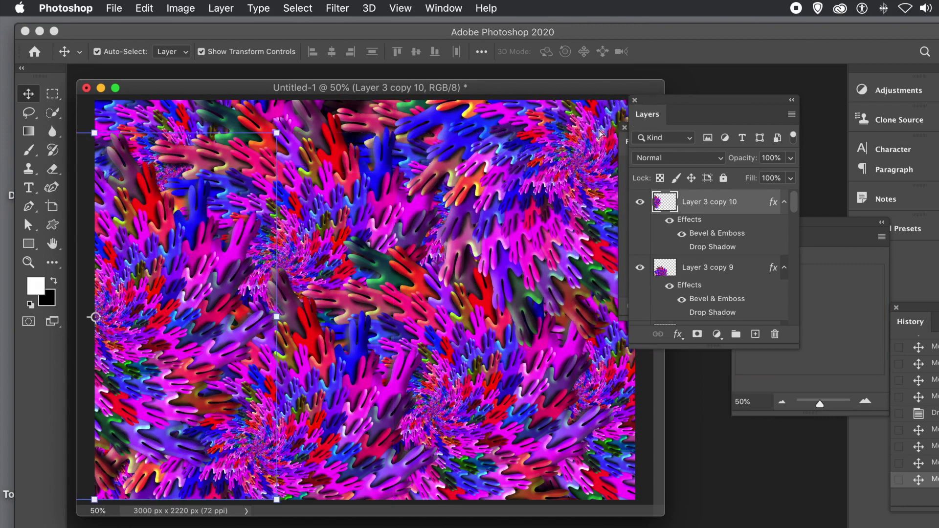
{"action": "left_click_drag", "start_coordinate": [537, 151], "coordinate": [568, 427]}
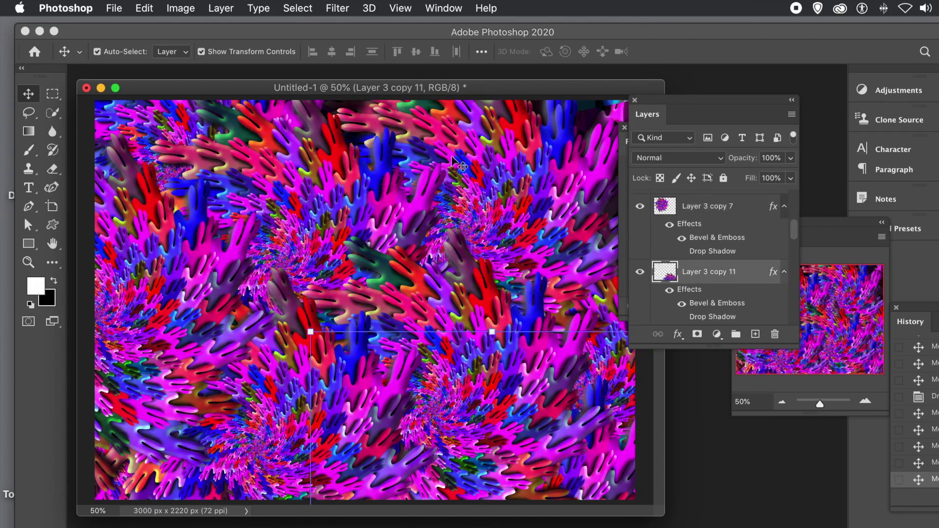
Flatten the image and apply Oil Paint twice with stylization 9.3, cleanliness 8.8, scale 5.8, bristle detail 10.0 and lighting off
{"action": "left_click", "coordinate": [220, 8]}
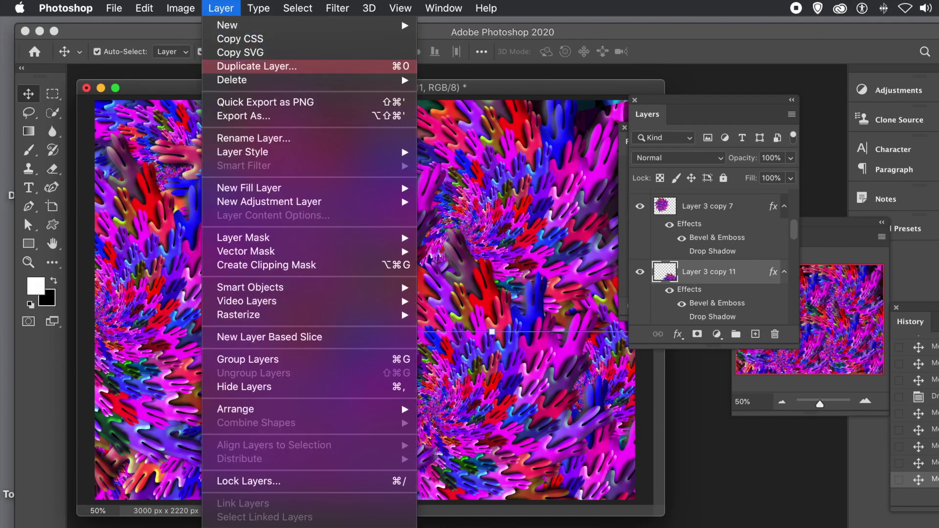
{"action": "left_click", "coordinate": [250, 527]}
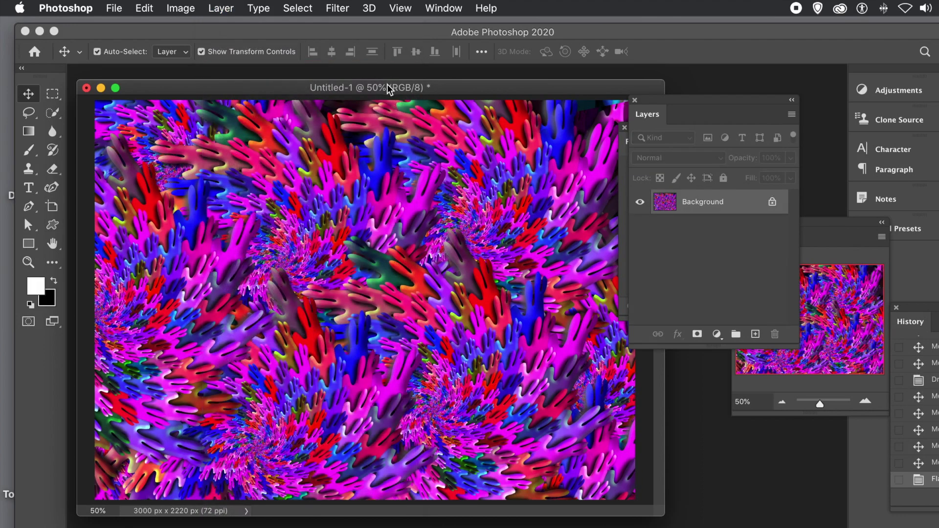
{"action": "left_click", "coordinate": [334, 8]}
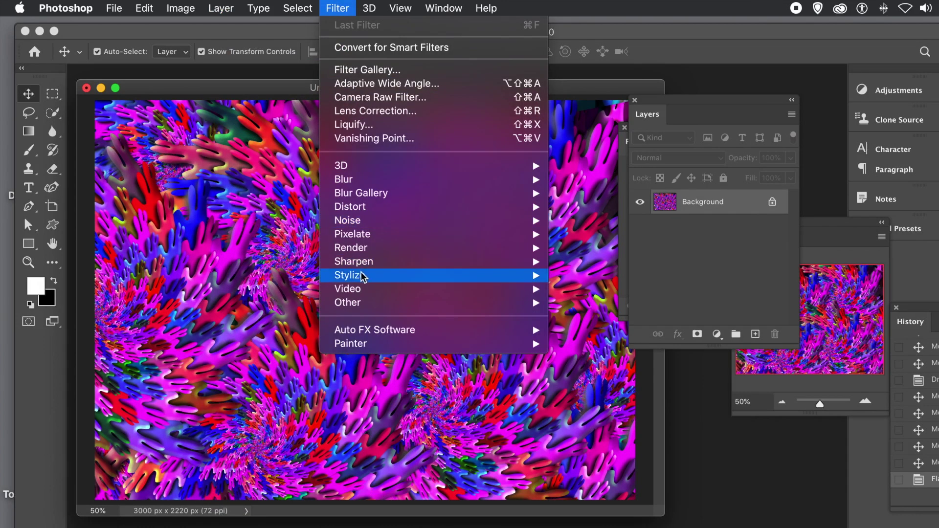
{"action": "mouse_move", "coordinate": [363, 278]}
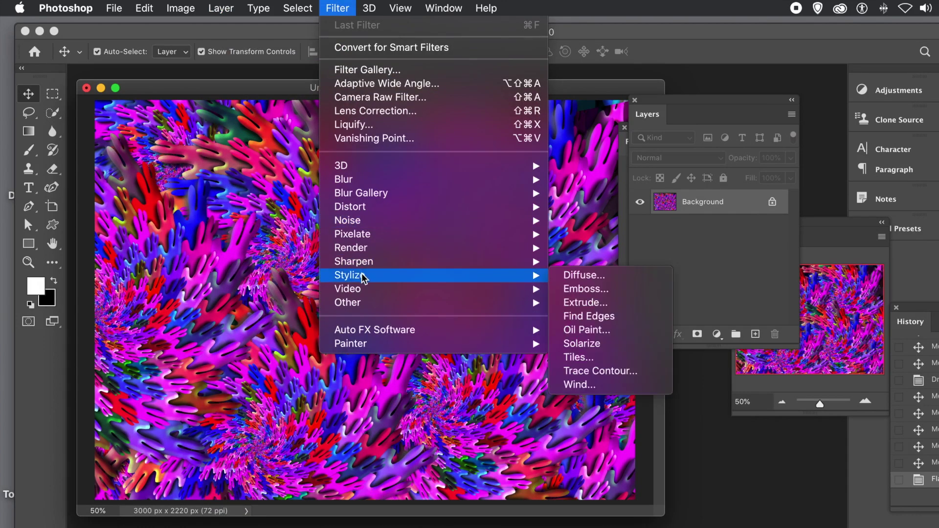
{"action": "left_click", "coordinate": [579, 331]}
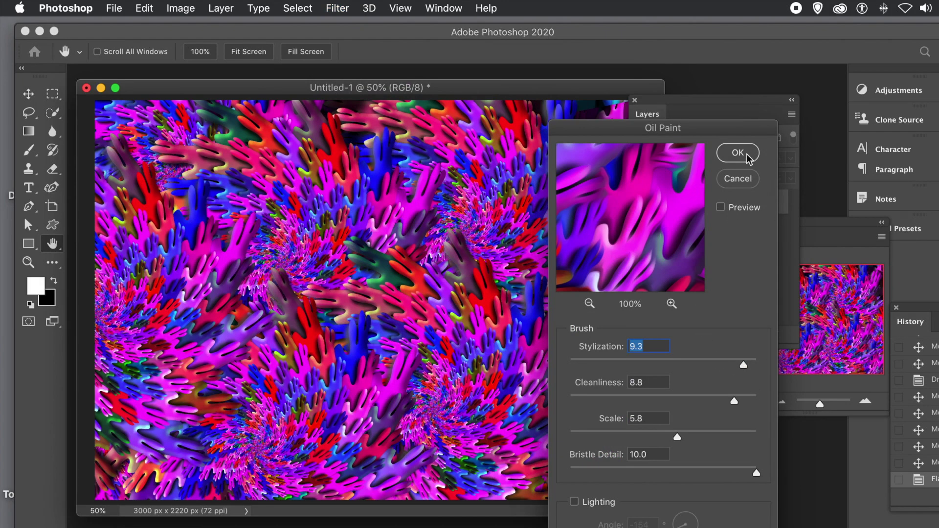
{"action": "key", "text": "Return"}
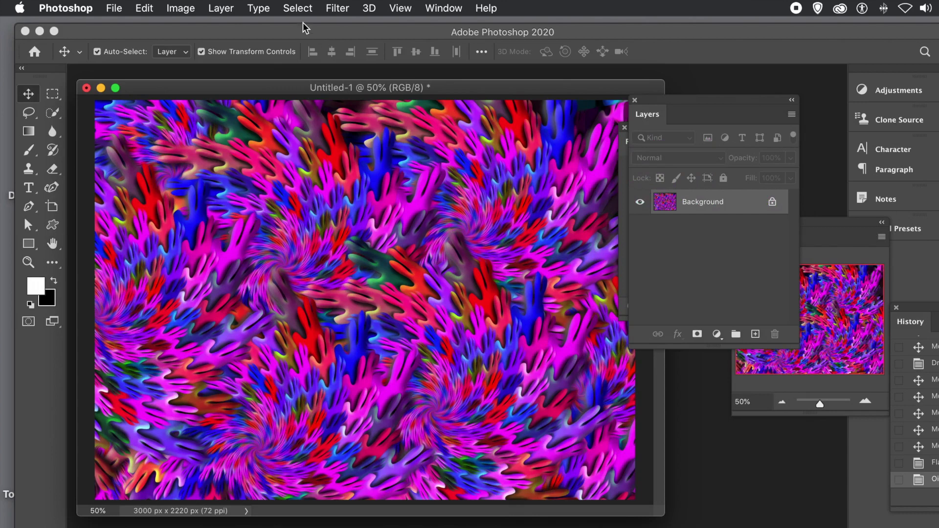
{"action": "left_click", "coordinate": [337, 8]}
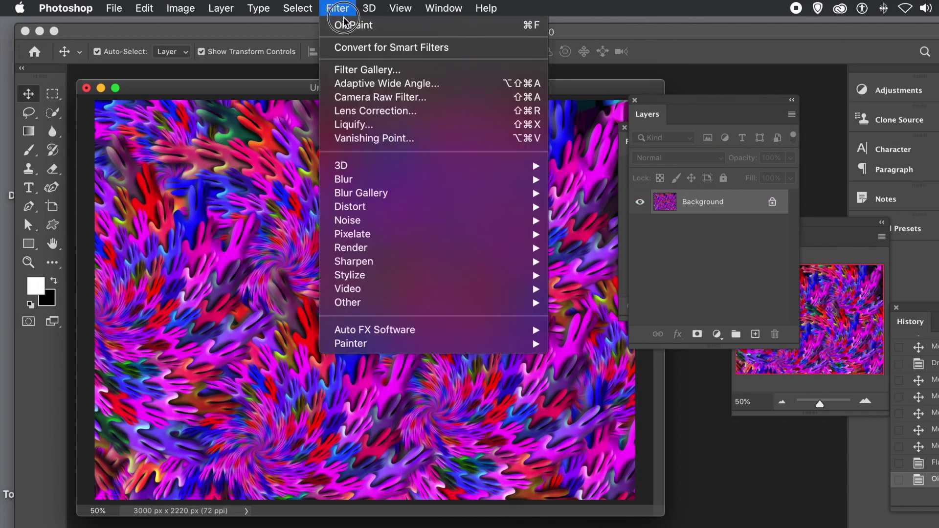
{"action": "left_click", "coordinate": [346, 25]}
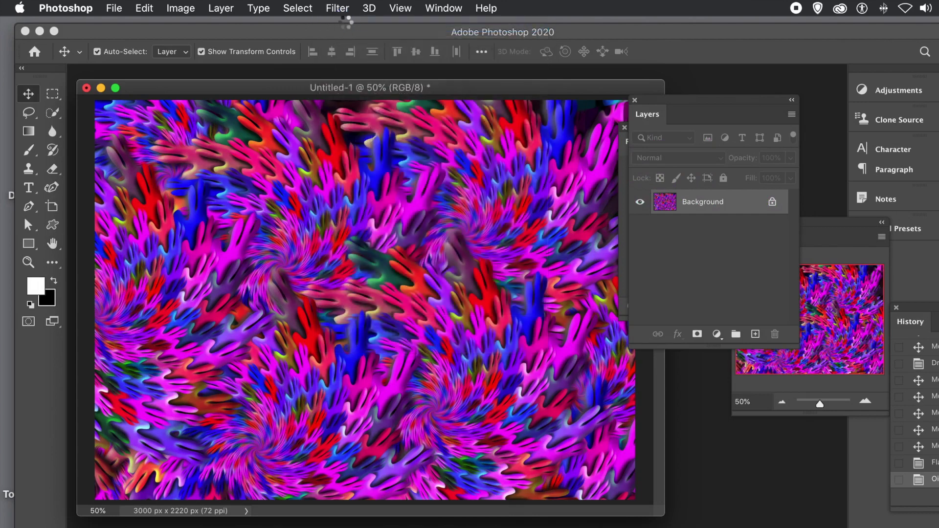
Apply a Vibrance adjustment to the flattened image with vibrance +35 and saturation +56
{"action": "left_click", "coordinate": [172, 9]}
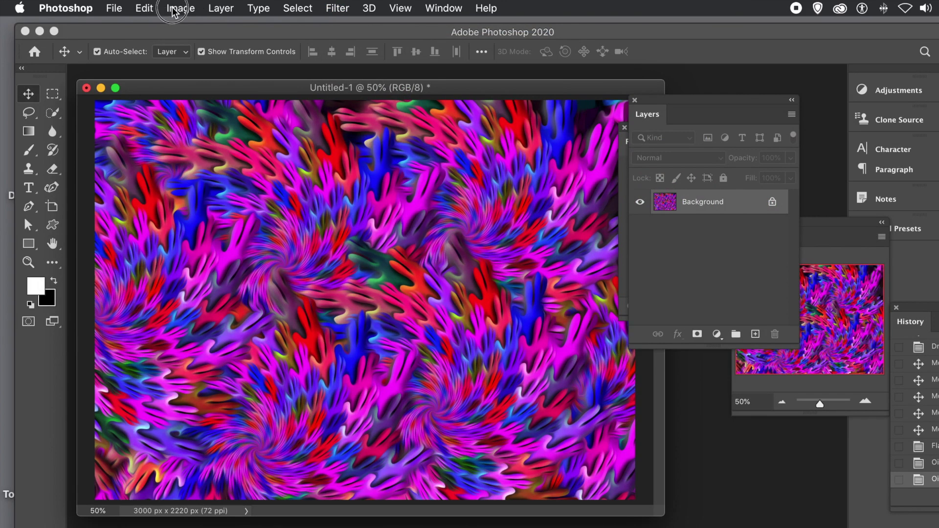
{"action": "mouse_move", "coordinate": [199, 52]}
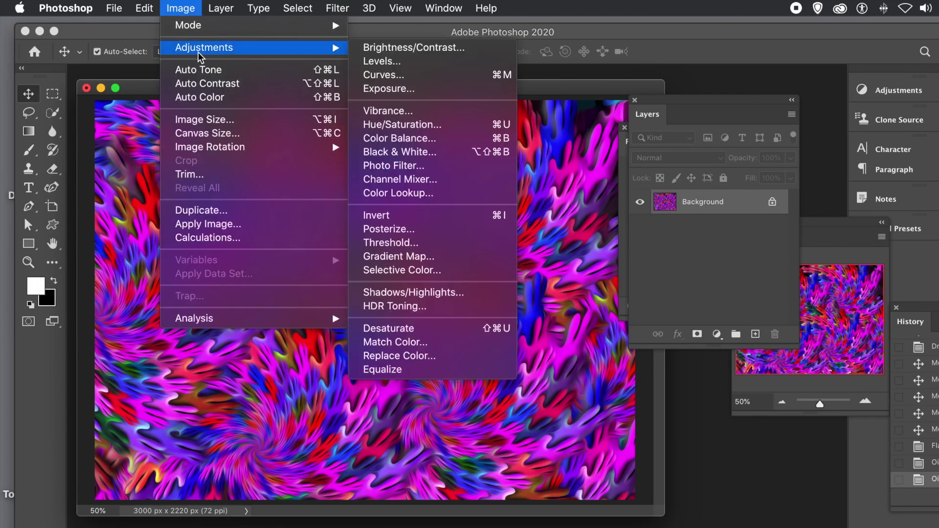
{"action": "left_click", "coordinate": [367, 112]}
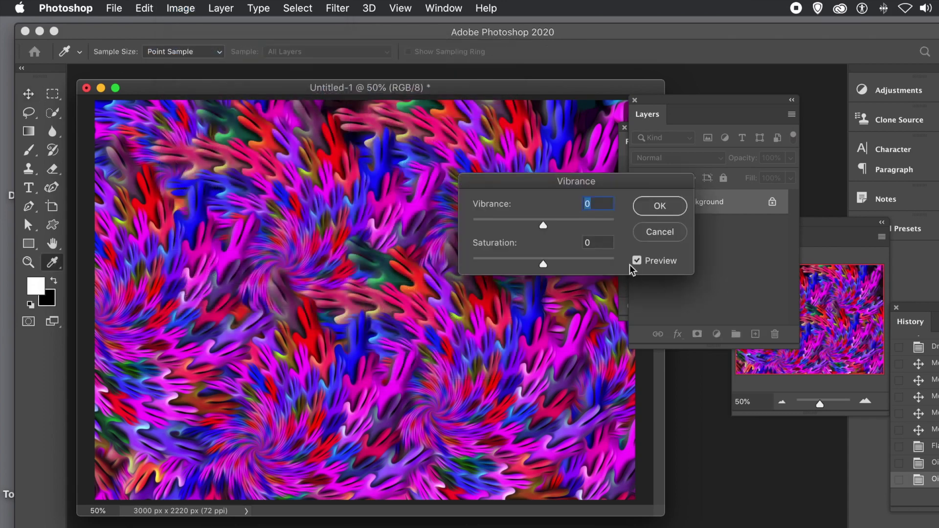
{"action": "left_click", "coordinate": [568, 219]}
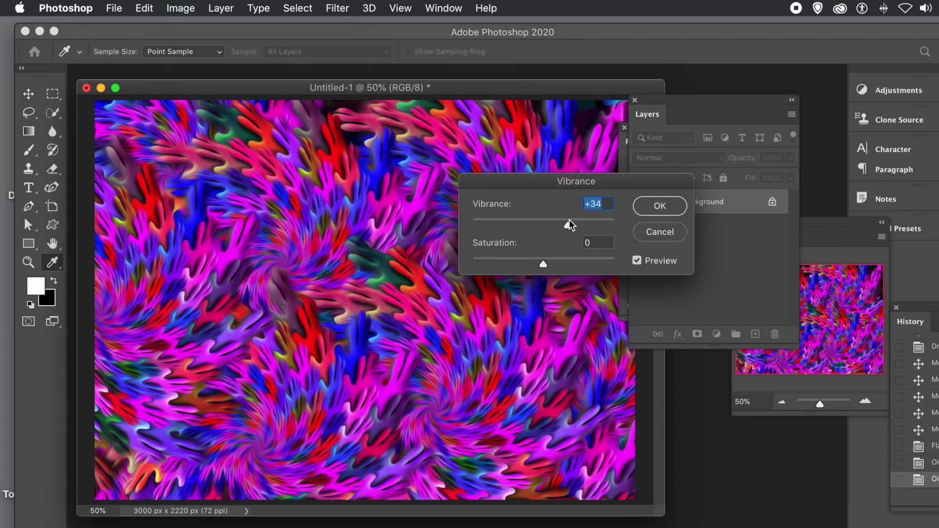
{"action": "left_click", "coordinate": [589, 261]}
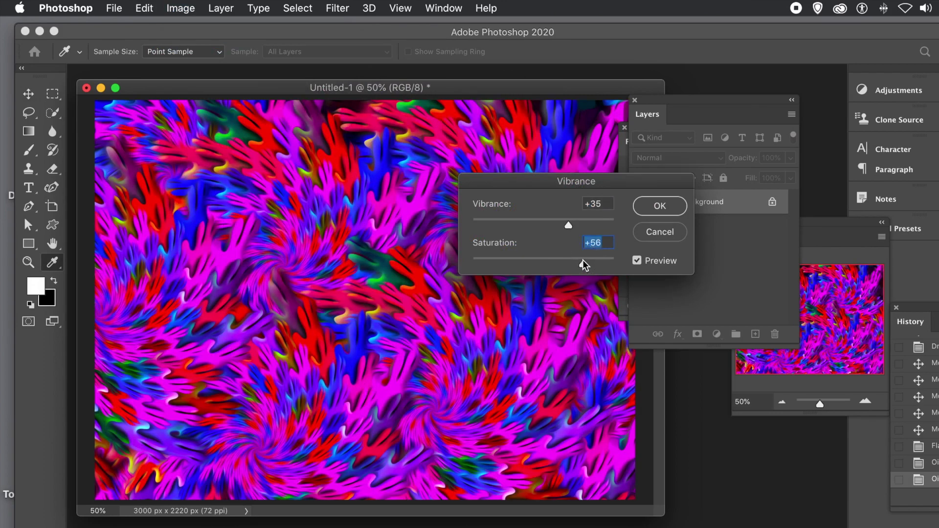
{"action": "left_click", "coordinate": [664, 207]}
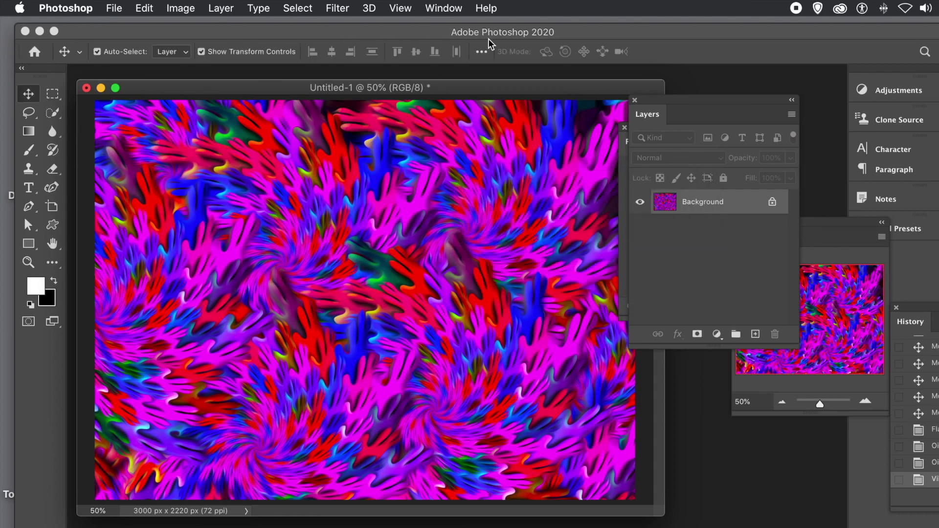